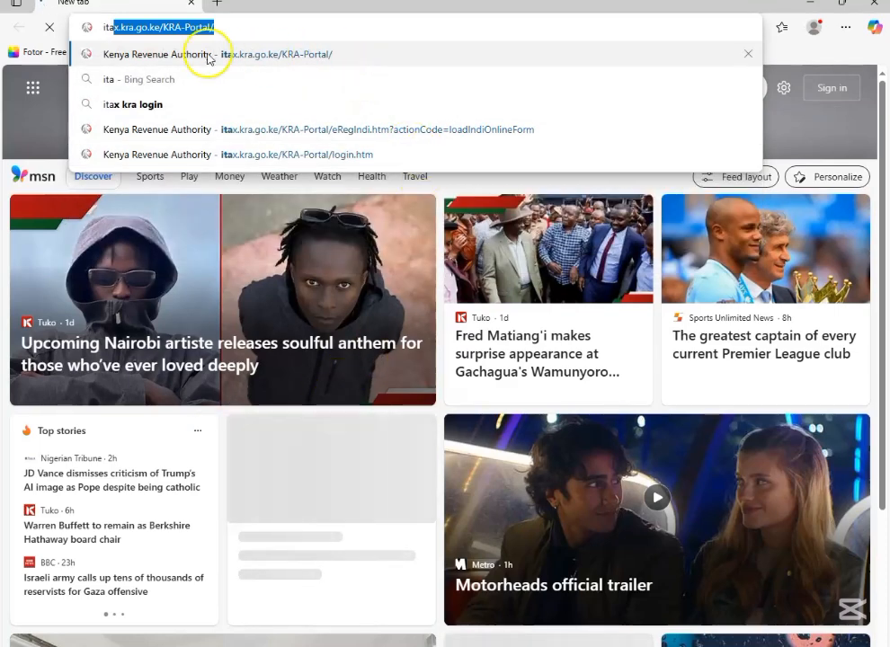
# Step: Open the Kenya Revenue Authority iTax portal and submit the taxpayer's PIN/User ID
pyautogui.click(364, 63)
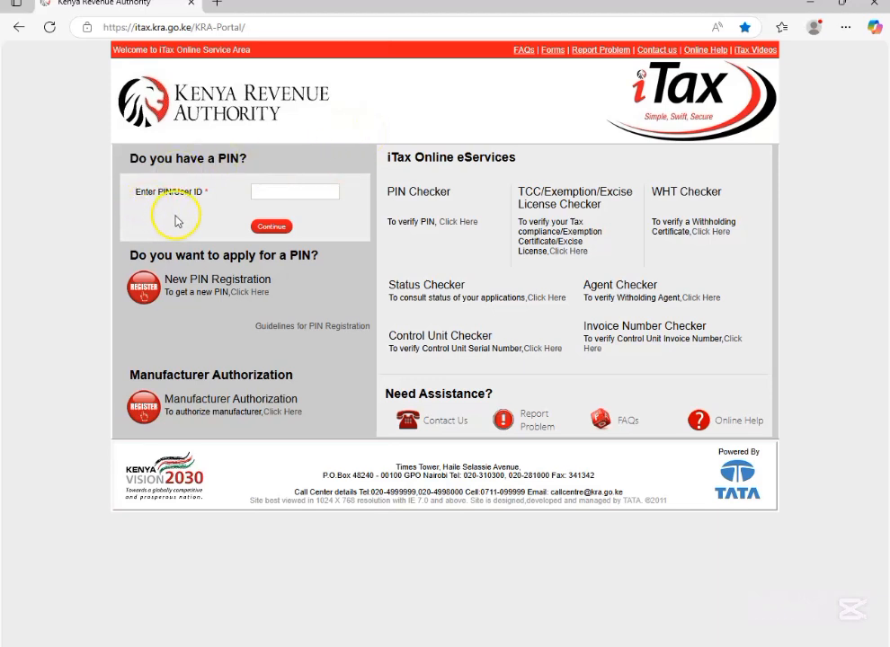
pyautogui.click(258, 194)
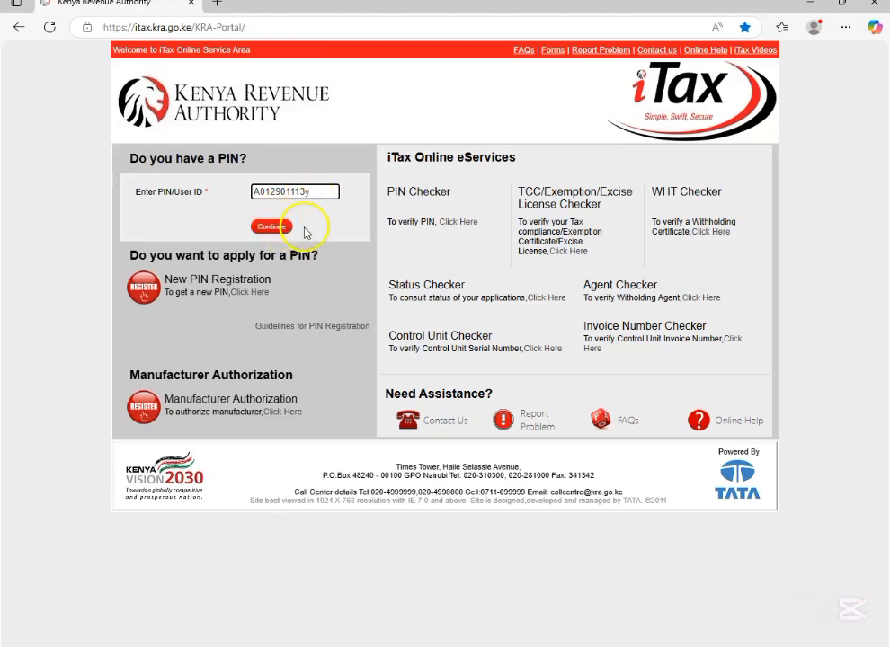
pyautogui.click(274, 226)
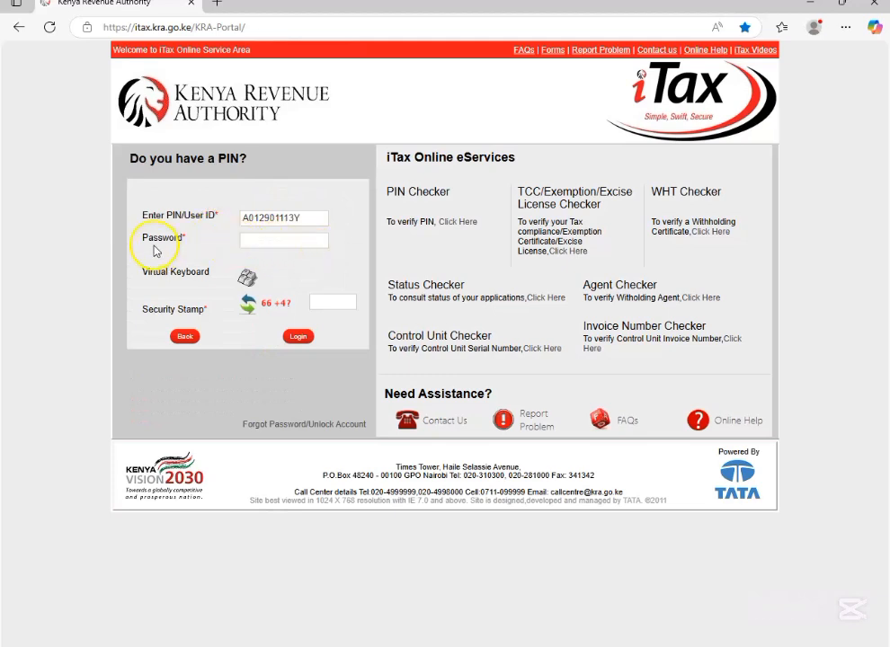
# Step: Enter the account password on the iTax login form
pyautogui.click(249, 243)
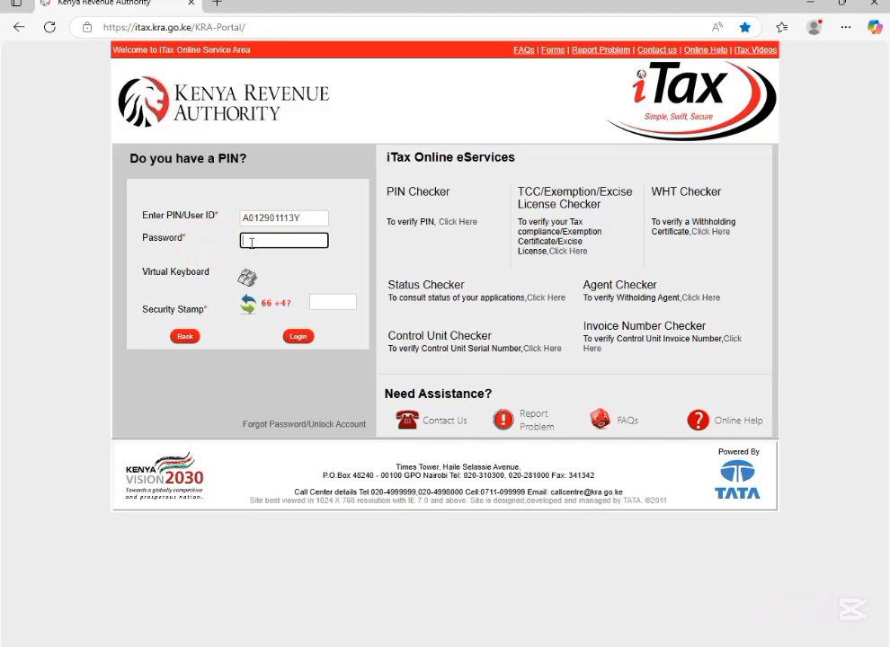
pyautogui.hotkey('ctrl', 'v')
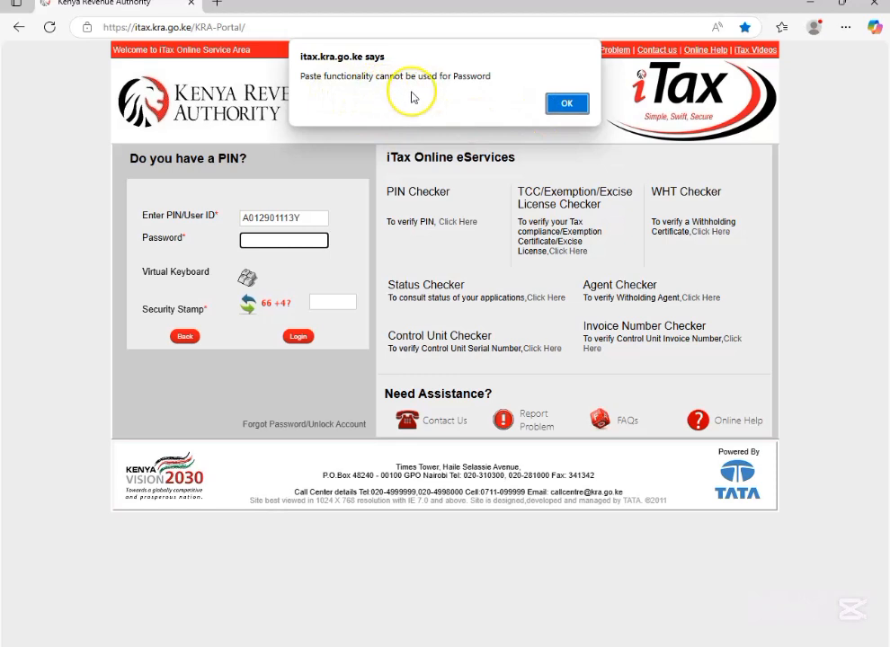
pyautogui.click(556, 105)
pyautogui.click(263, 243)
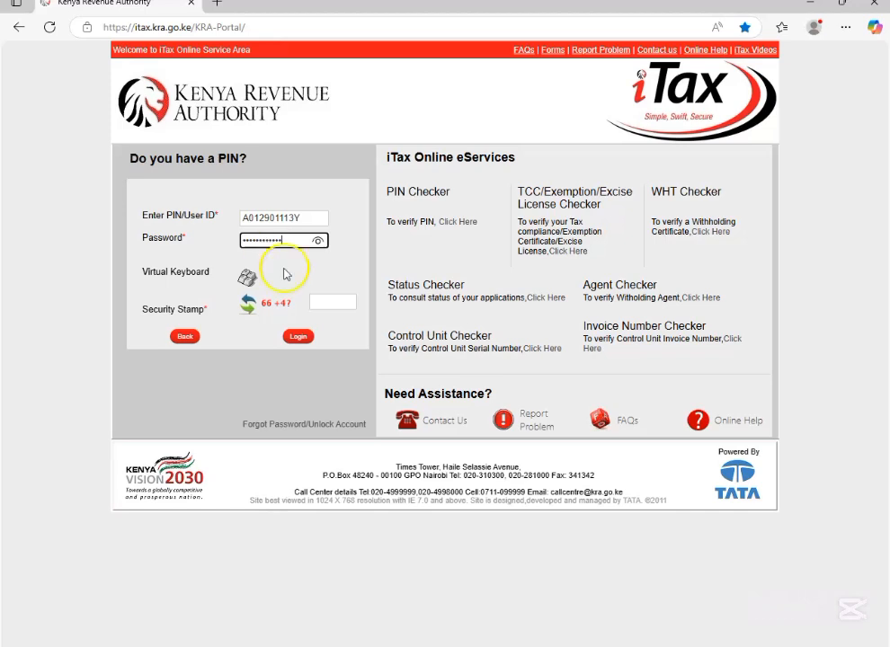
pyautogui.click(321, 271)
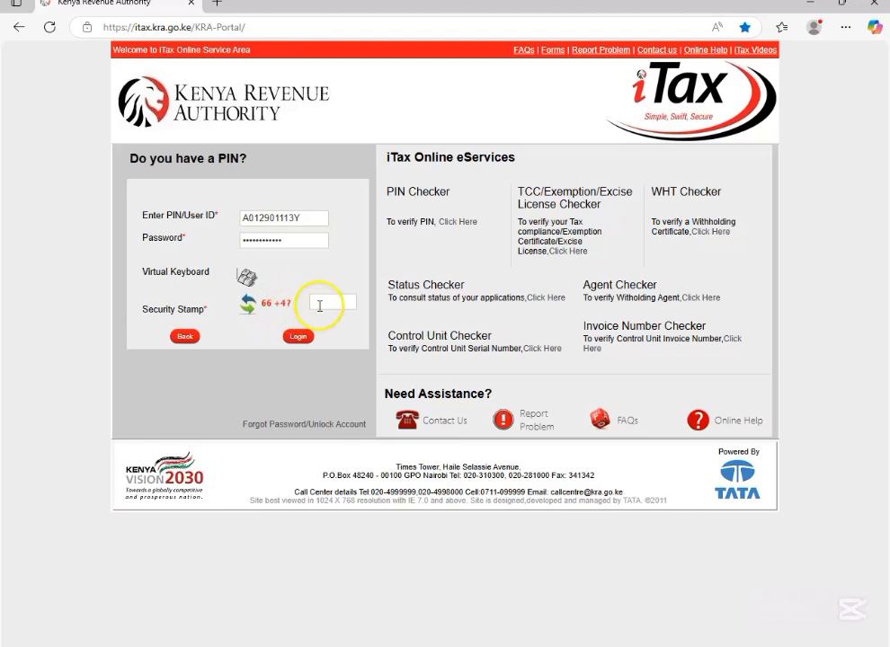
# Step: Answer the arithmetic security stamp and log in to the iTax account
pyautogui.click(320, 305)
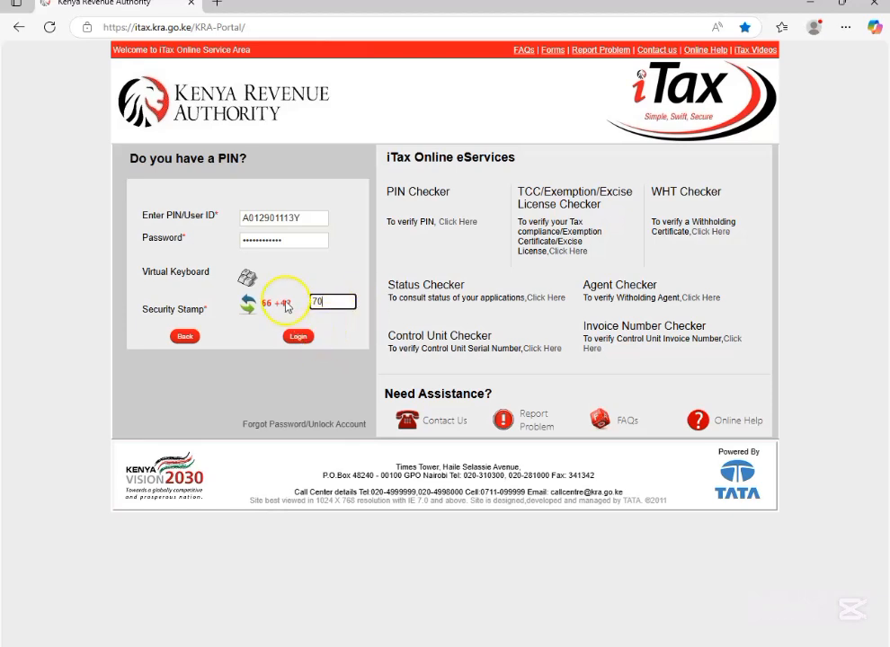
pyautogui.click(350, 281)
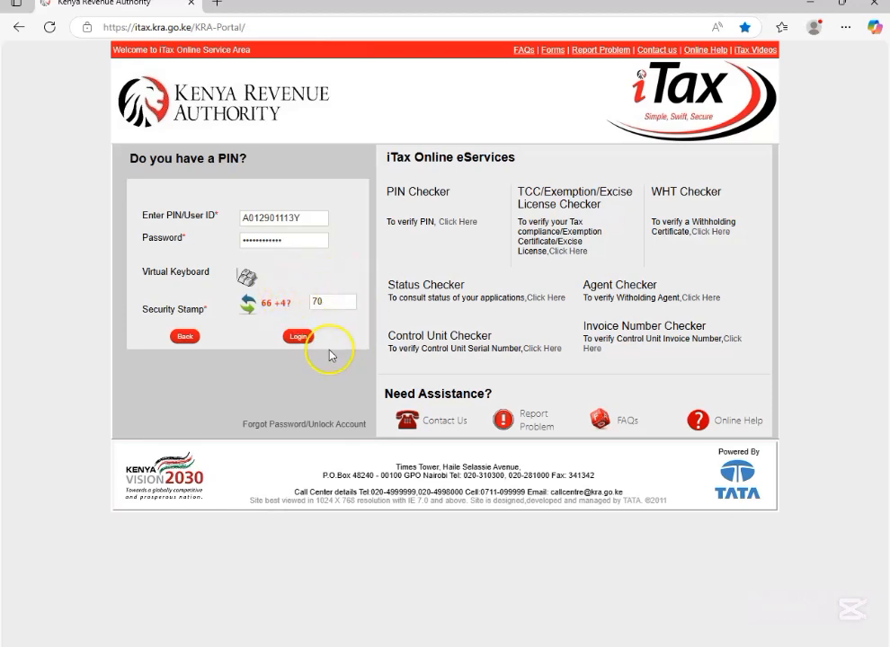
pyautogui.click(300, 337)
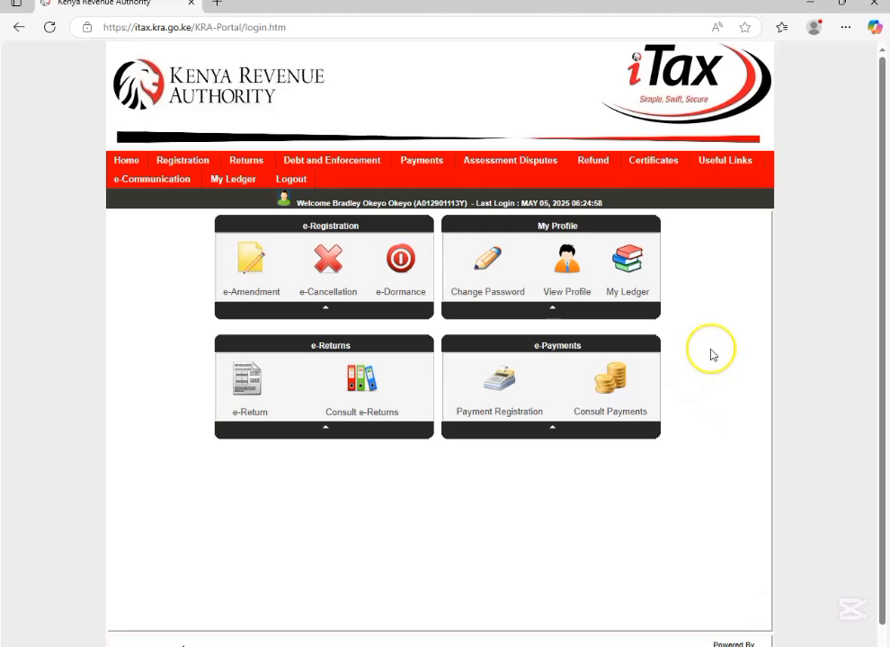
# Step: Start filing a return with Income Tax - Resident Individual as the tax obligation and proceed to its form page
pyautogui.moveTo(258, 177)
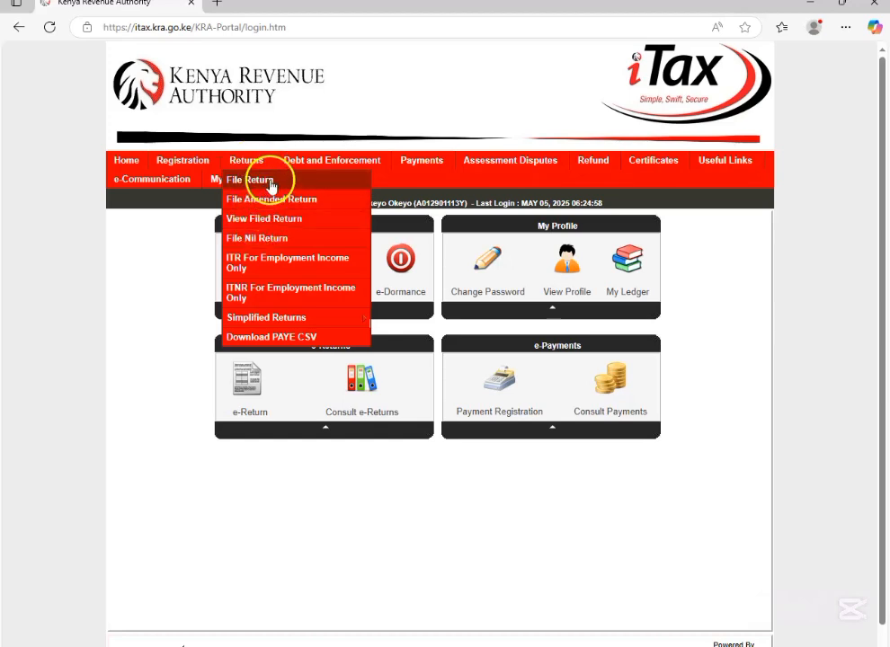
pyautogui.click(269, 183)
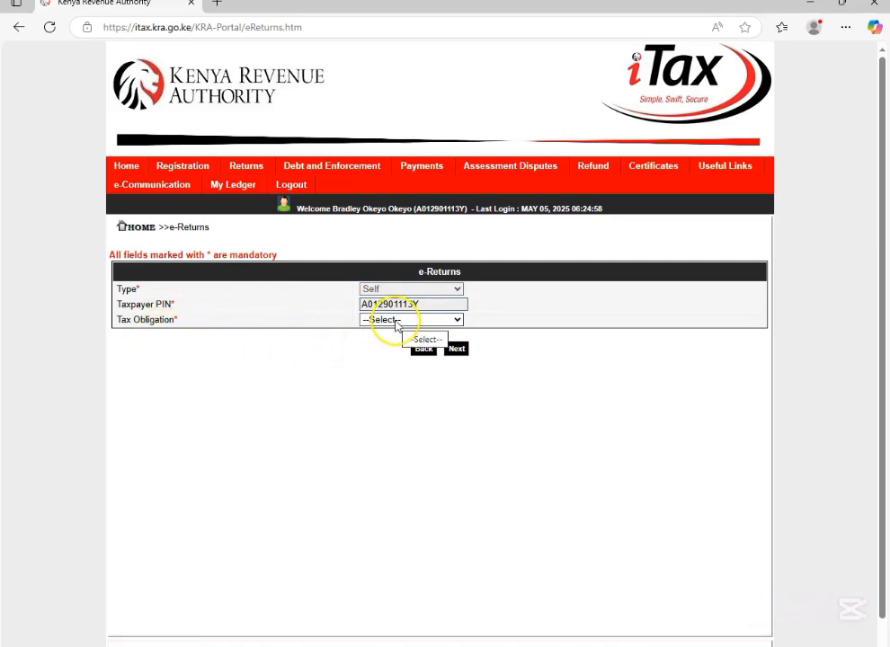
pyautogui.click(454, 325)
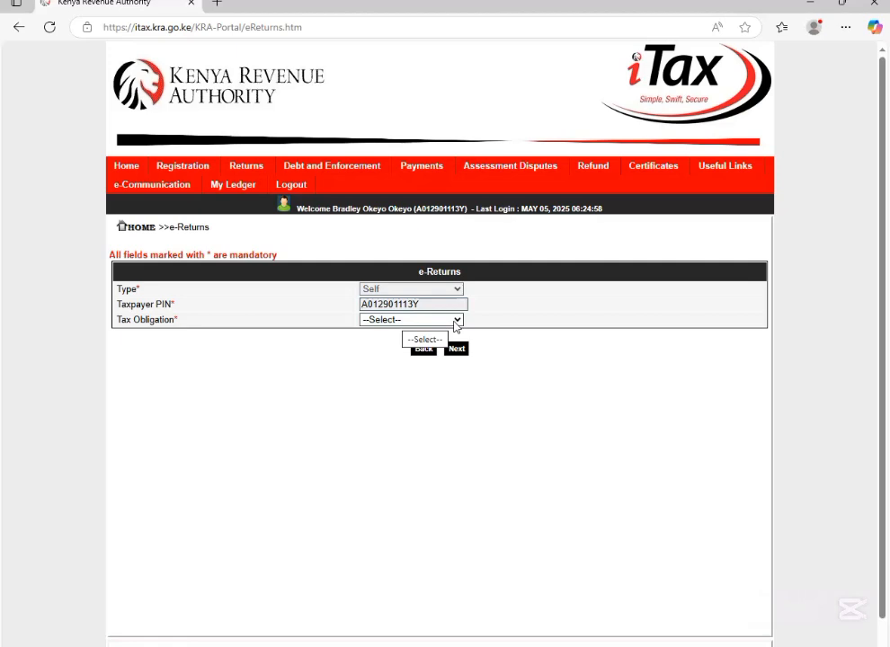
pyautogui.click(454, 321)
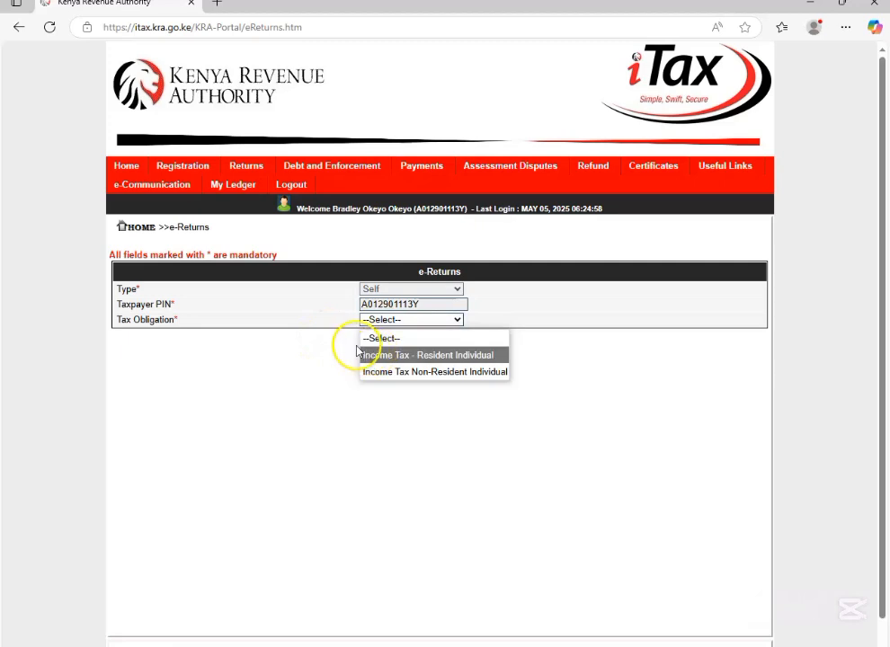
pyautogui.click(474, 356)
pyautogui.click(455, 350)
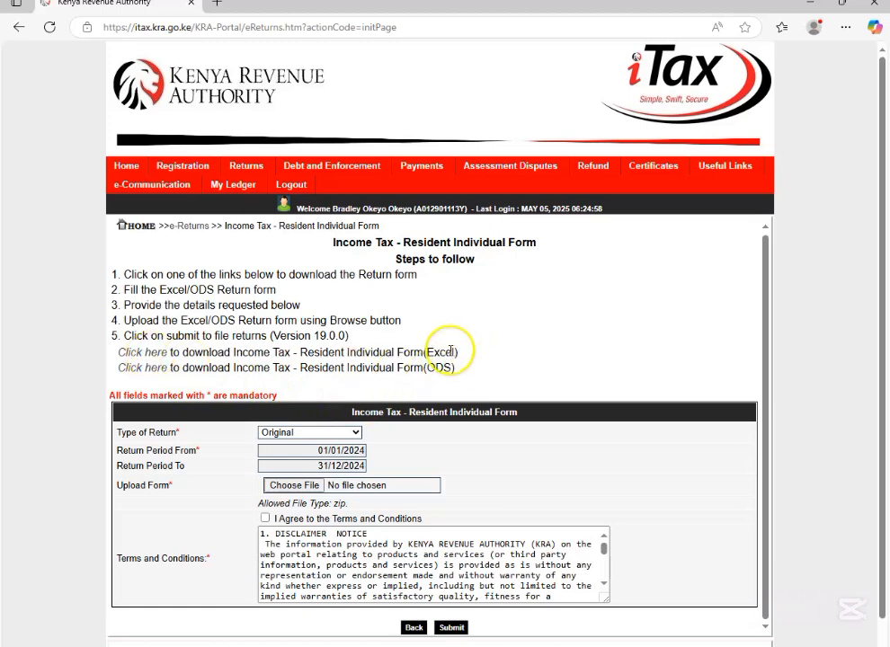
pyautogui.moveTo(437, 353); pyautogui.dragTo(469, 359)
pyautogui.click(474, 304)
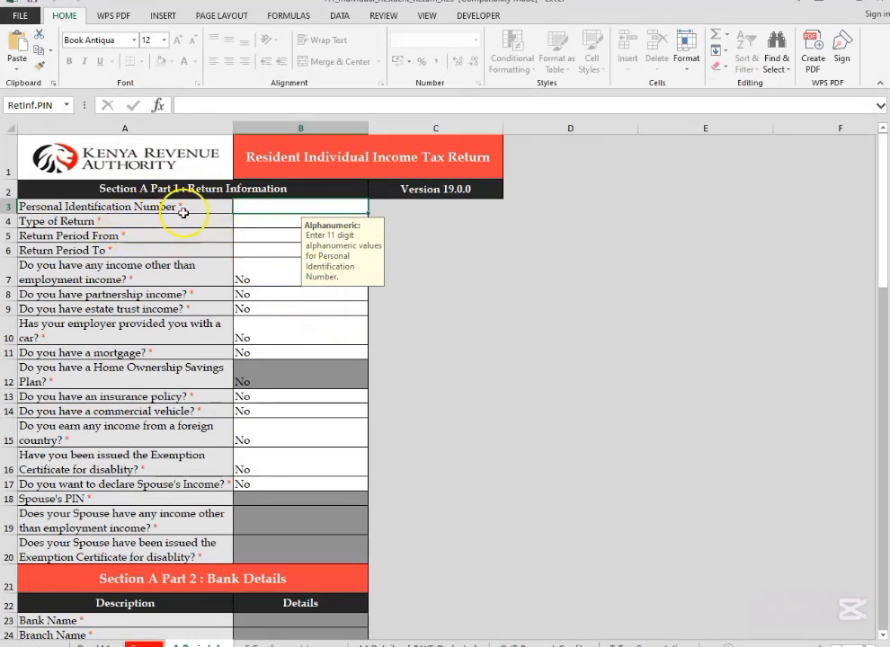
# Step: In the Excel return form, enter the taxpayer's Personal Identification Number and set the type of return to Original
pyautogui.click(258, 205)
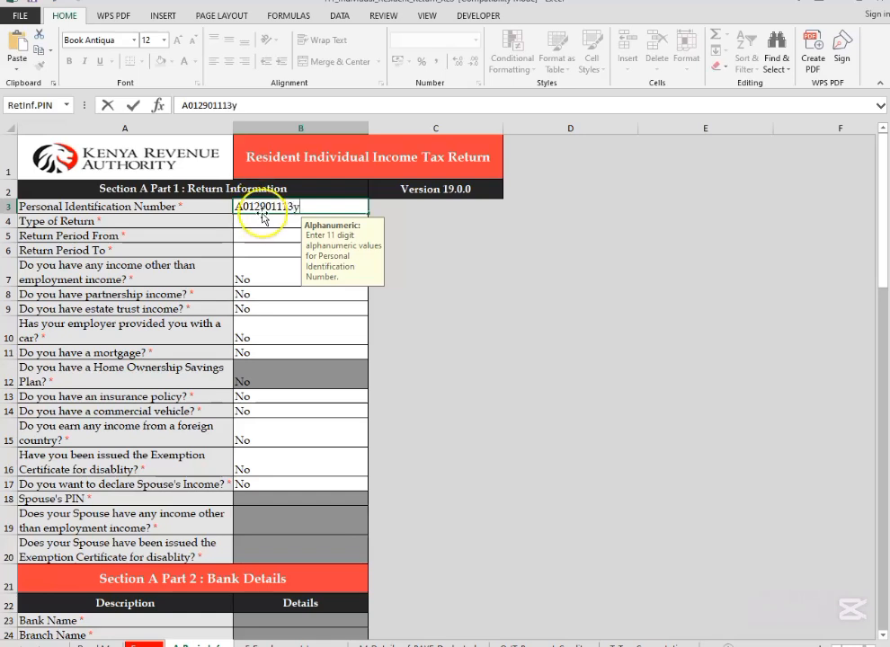
pyautogui.click(274, 224)
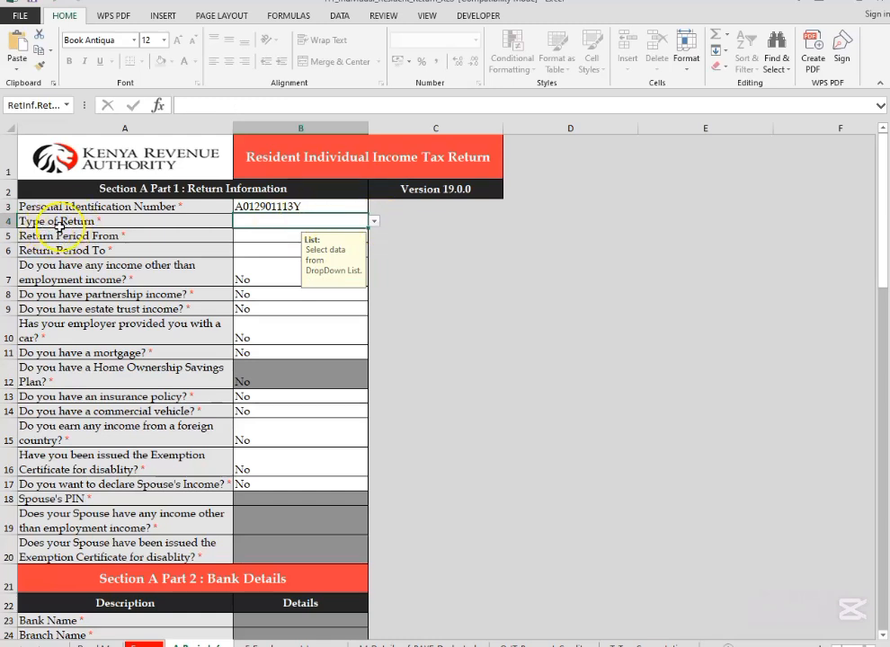
pyautogui.click(375, 224)
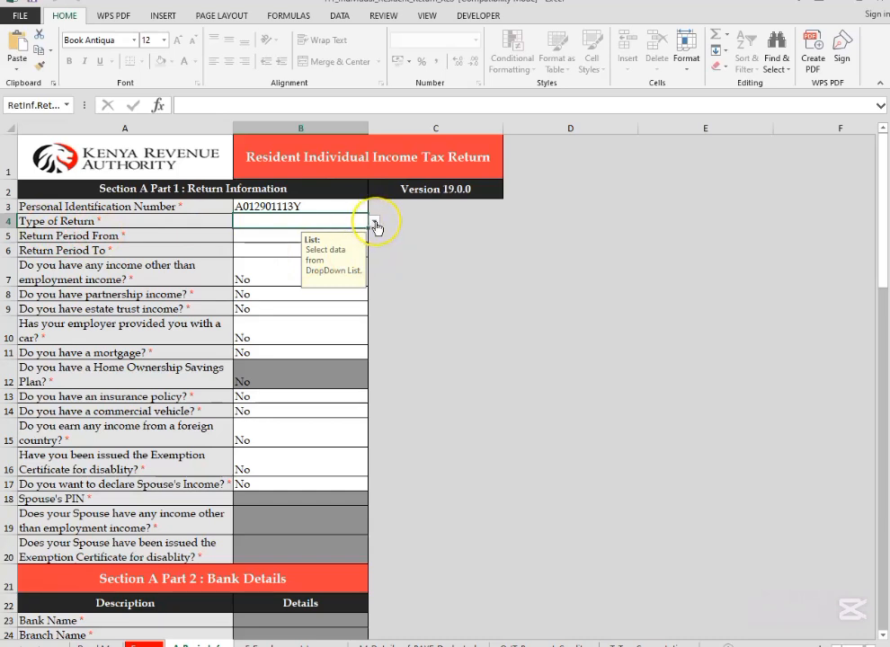
pyautogui.click(375, 225)
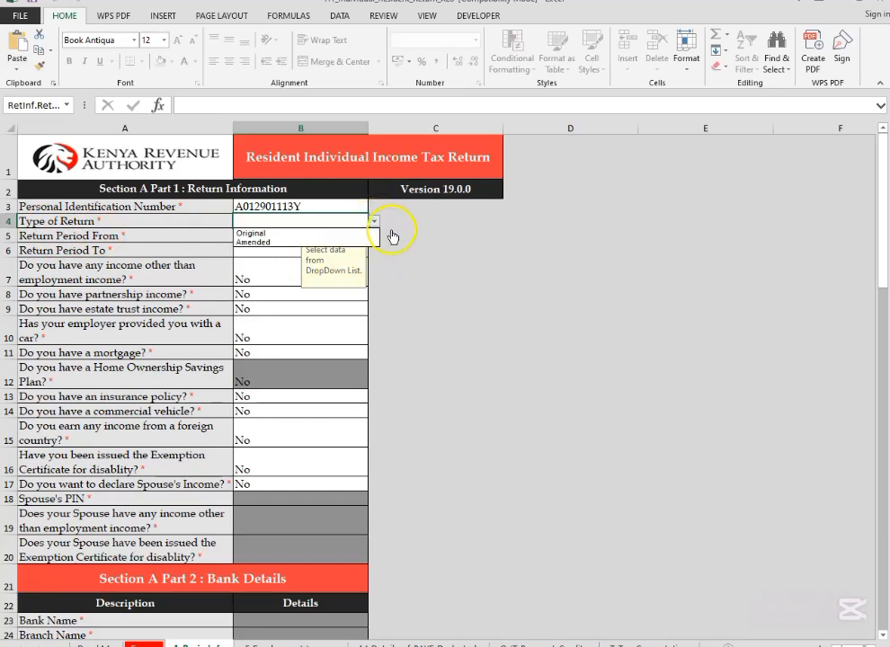
pyautogui.click(333, 232)
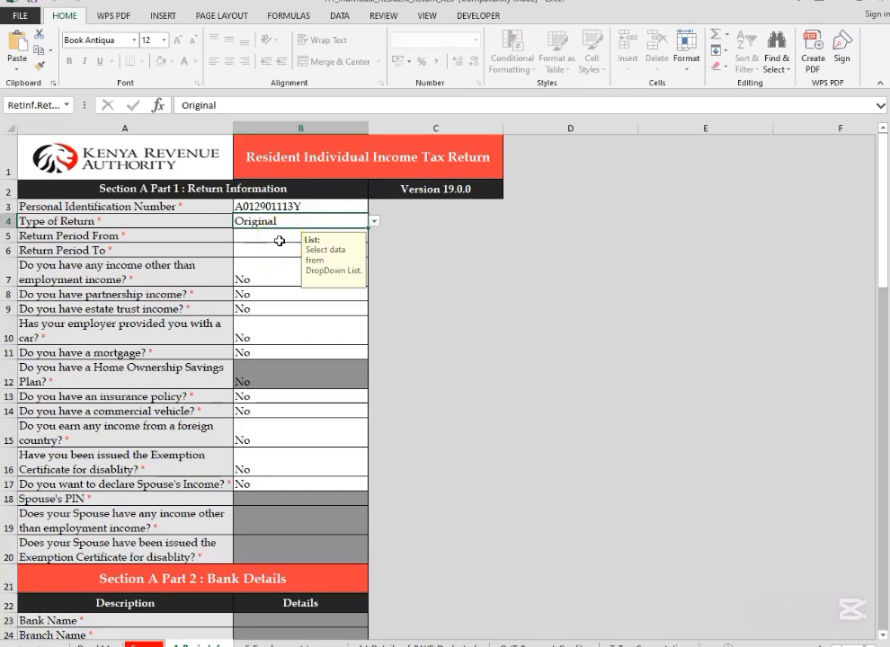
# Step: Set the return period from 01/01/2024 to 31/12/2024
pyautogui.click(282, 243)
pyautogui.click(256, 236)
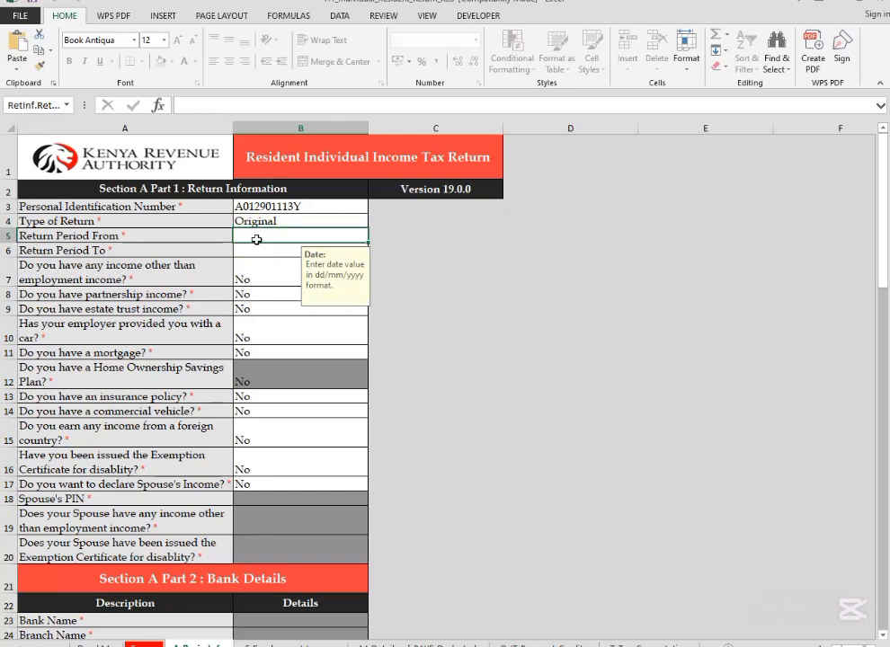
pyautogui.write('01/01')
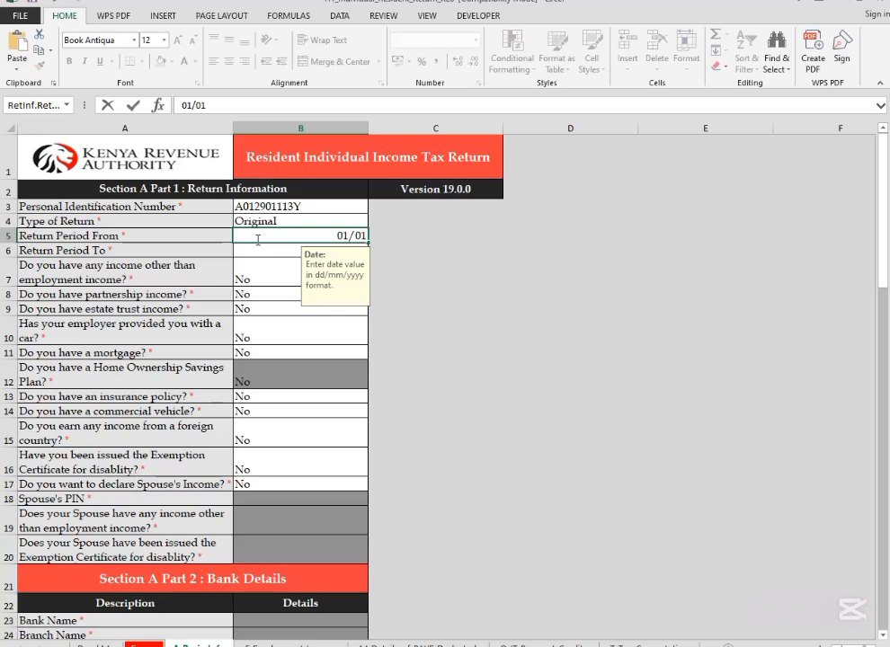
pyautogui.write('/2024')
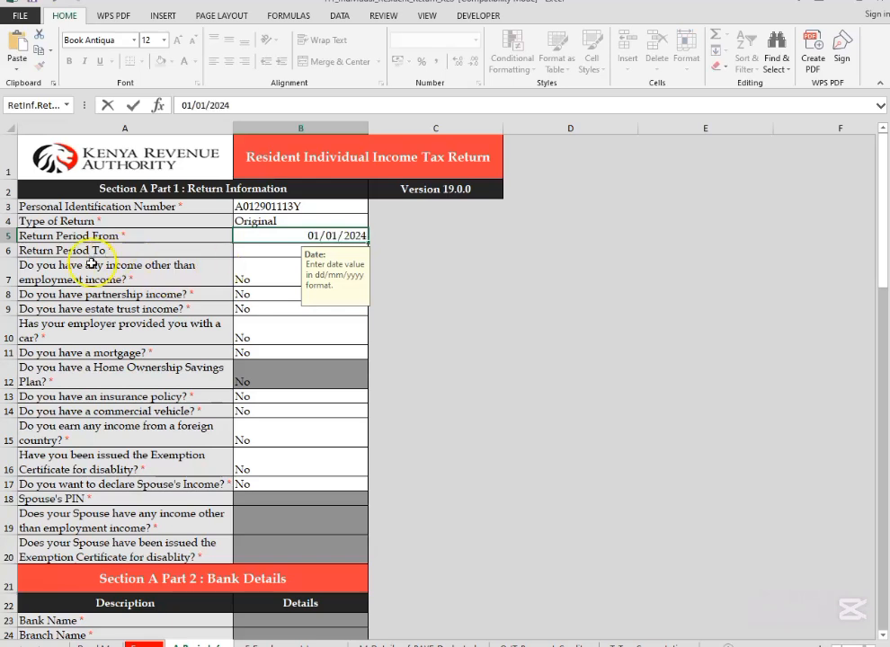
pyautogui.click(264, 250)
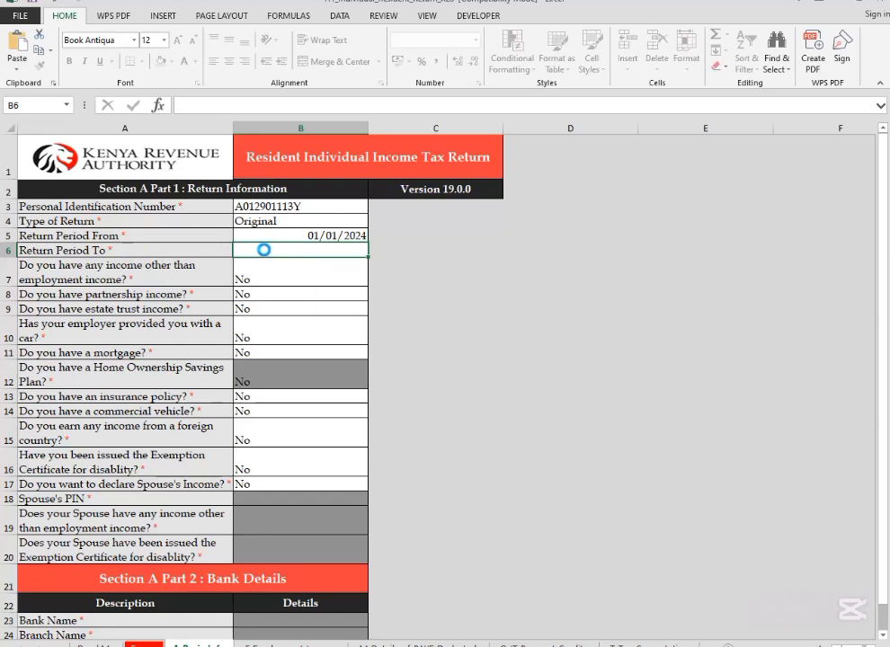
pyautogui.write('31/12/')
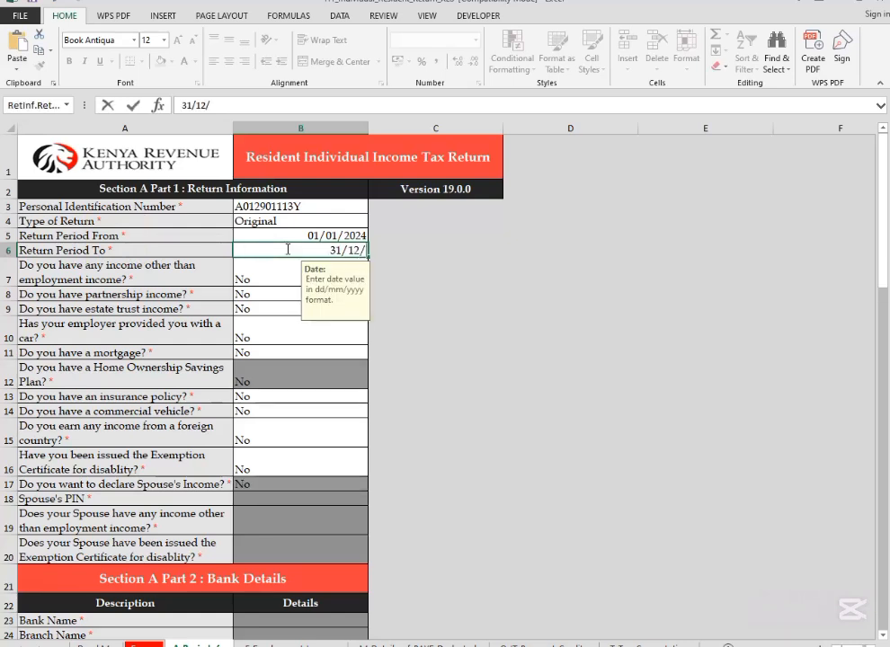
pyautogui.write('2024')
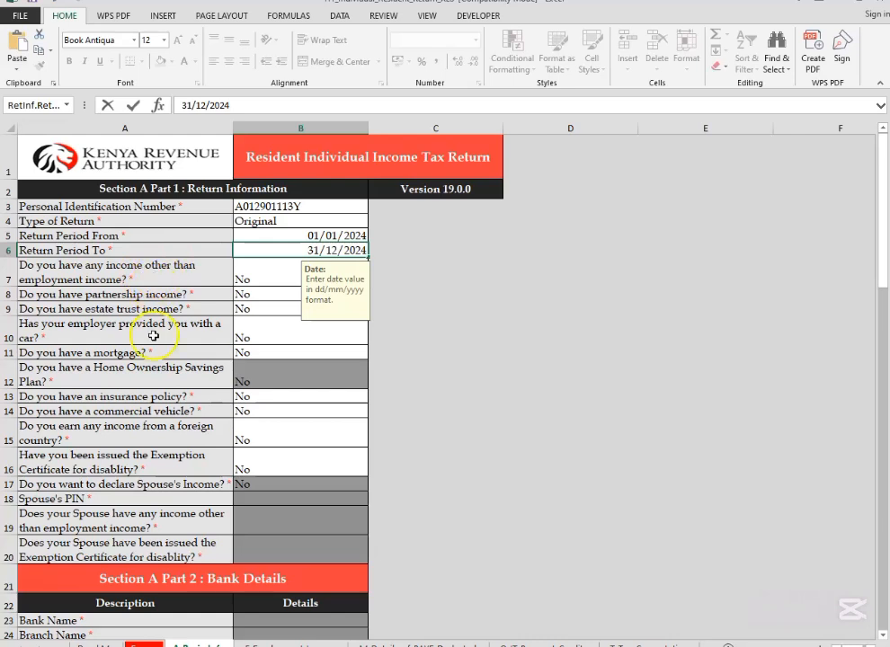
# Step: Go through the yes/no questions in Section A Part 1, from other income to the disability exemption certificate
pyautogui.click(284, 282)
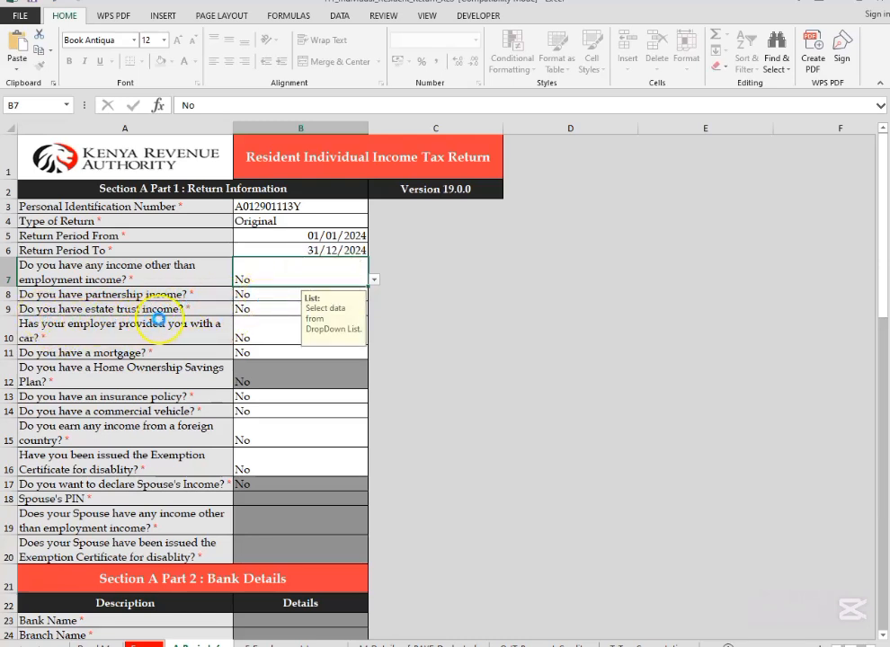
pyautogui.click(278, 309)
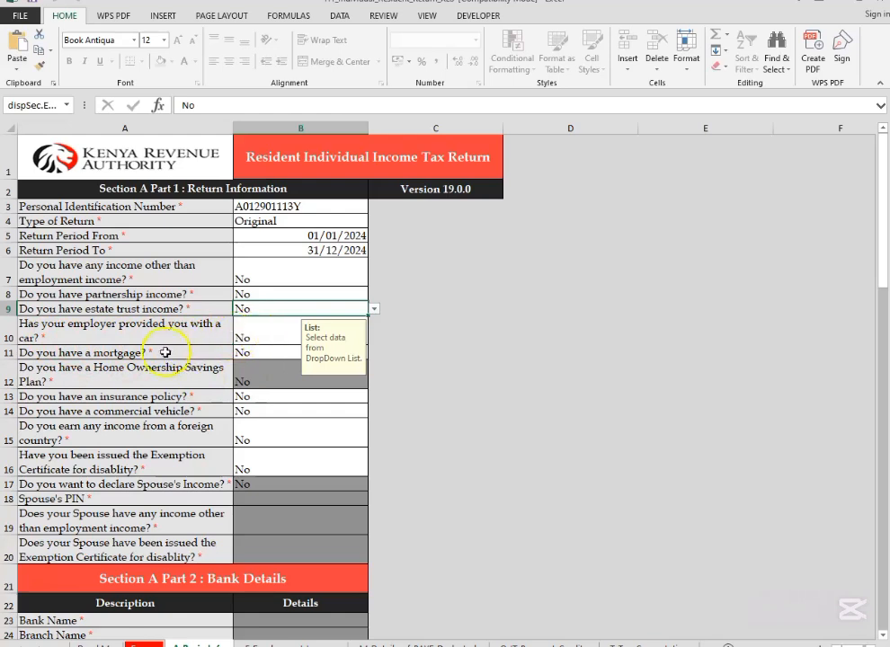
pyautogui.click(269, 338)
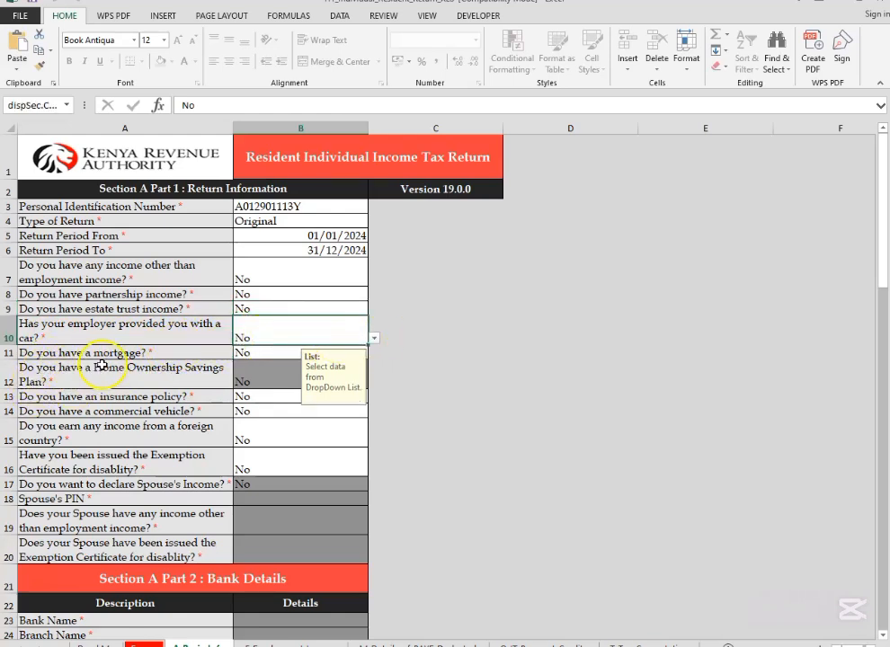
pyautogui.click(256, 353)
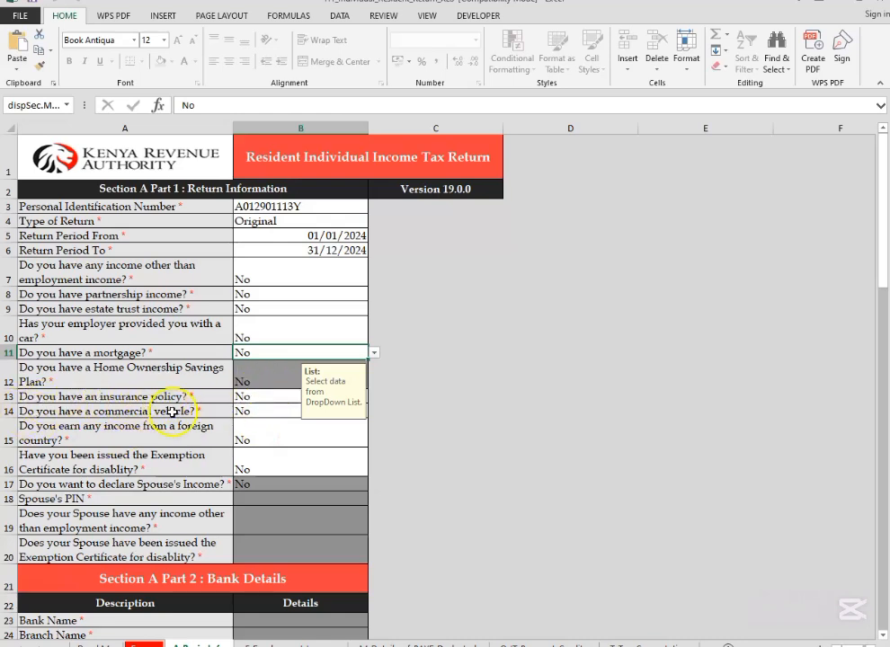
pyautogui.click(260, 398)
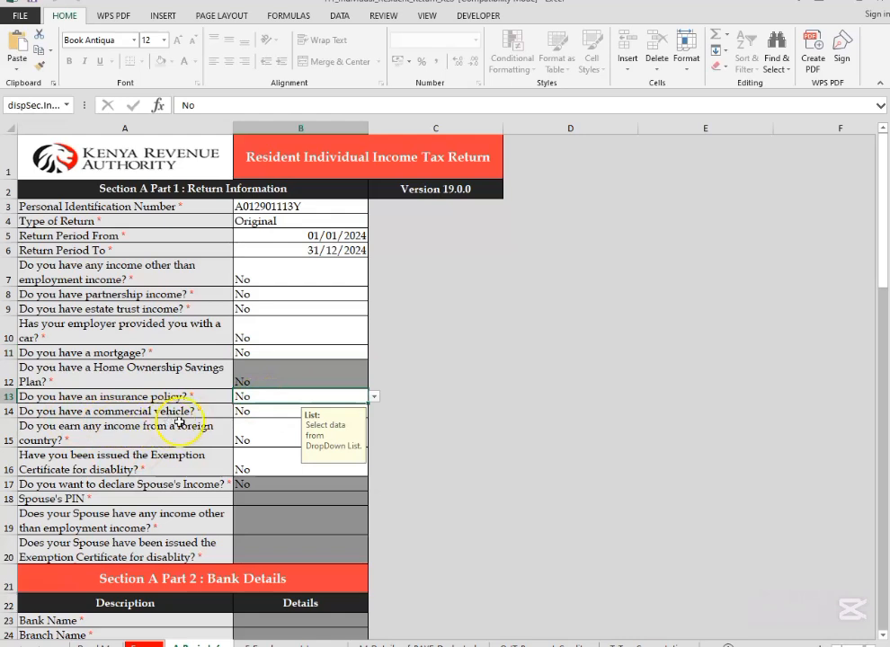
pyautogui.click(259, 412)
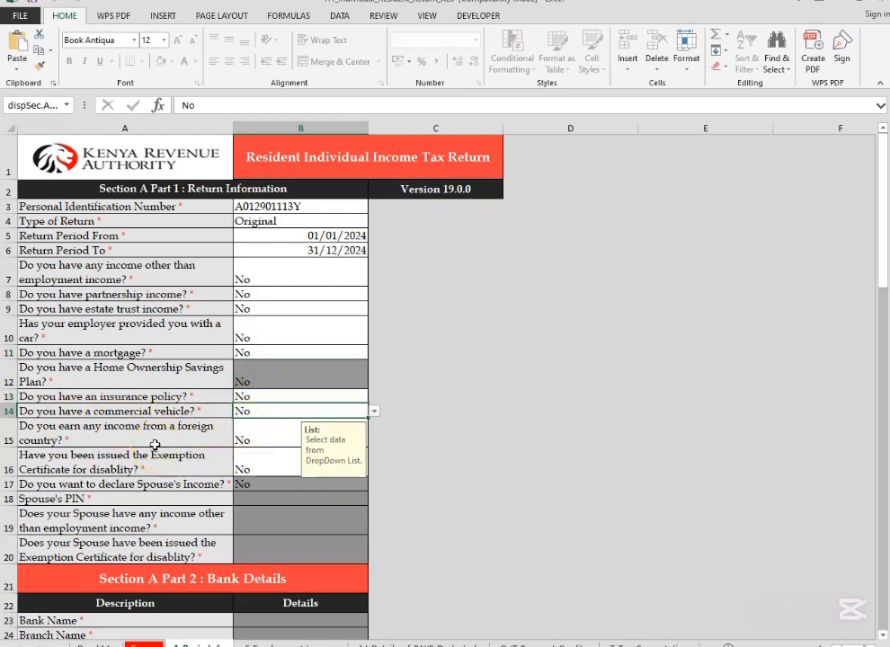
pyautogui.click(267, 444)
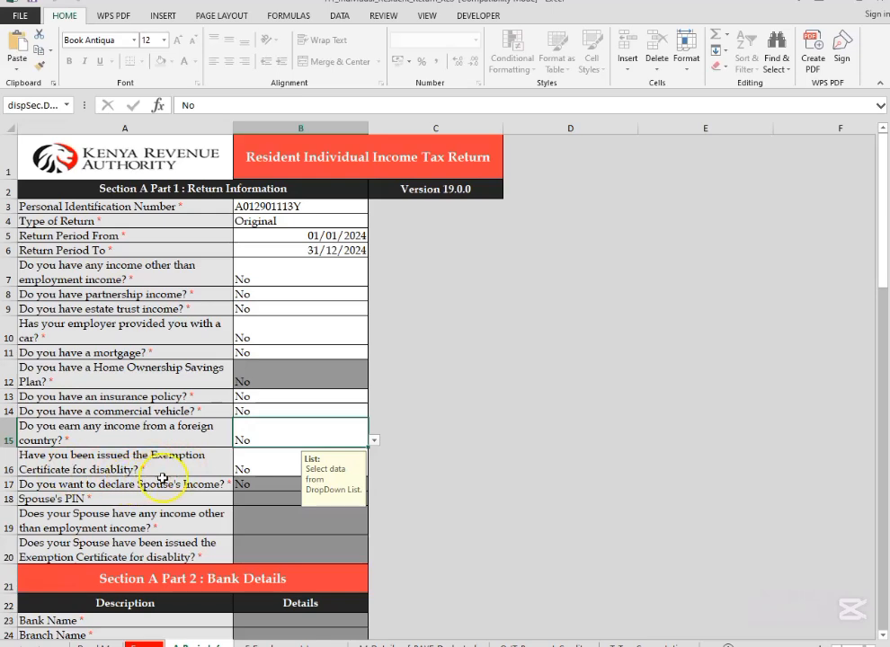
pyautogui.click(282, 472)
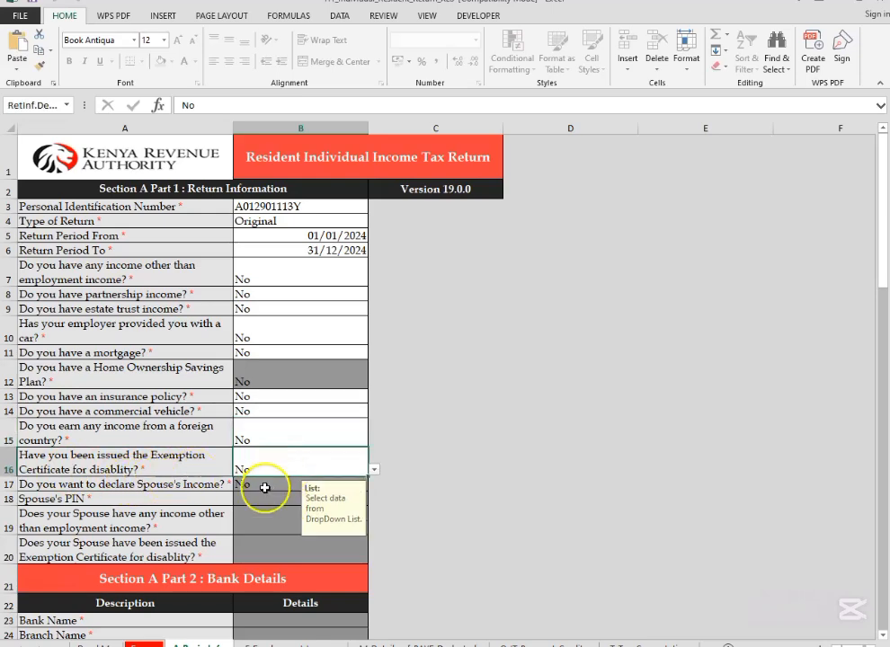
pyautogui.scroll(-2, 264, 503)
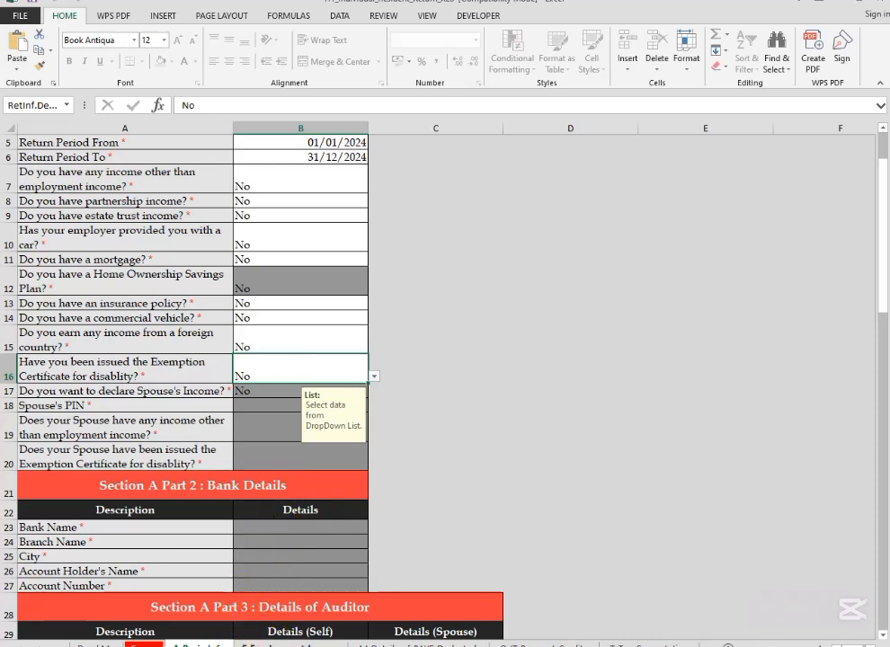
# Step: Open the employment income sheet (Section F) of the return workbook
pyautogui.click(276, 645)
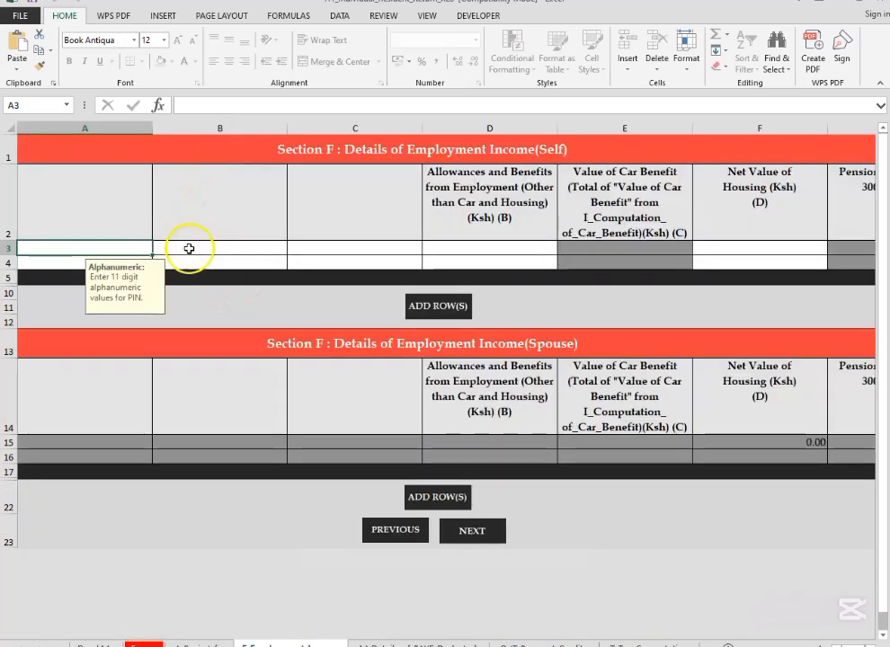
pyautogui.click(288, 643)
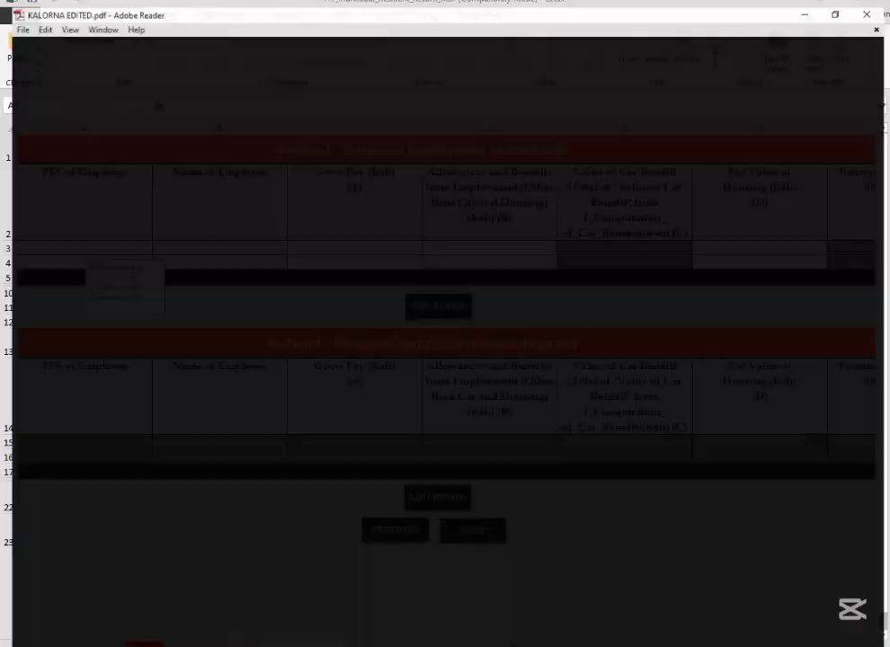
# Step: Switch to the browser, save the emailed P9 tax deduction card PDF, and open the downloaded file
pyautogui.click(377, 644)
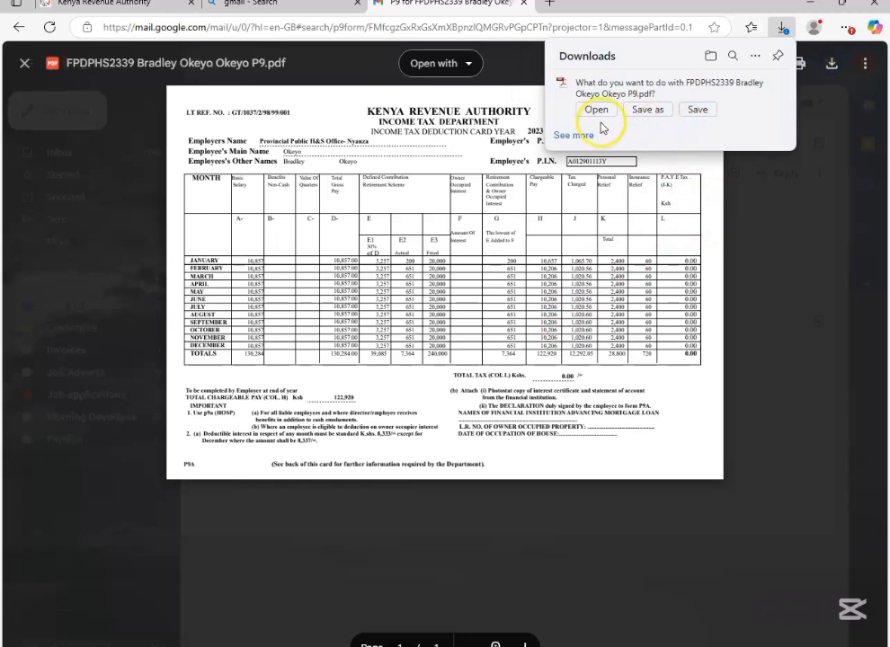
pyautogui.click(695, 109)
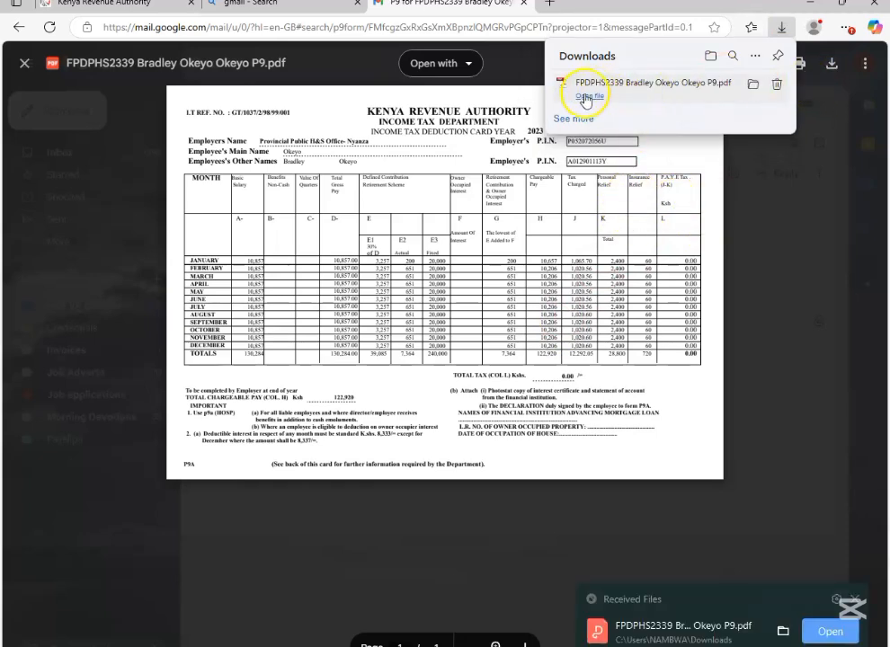
pyautogui.click(589, 95)
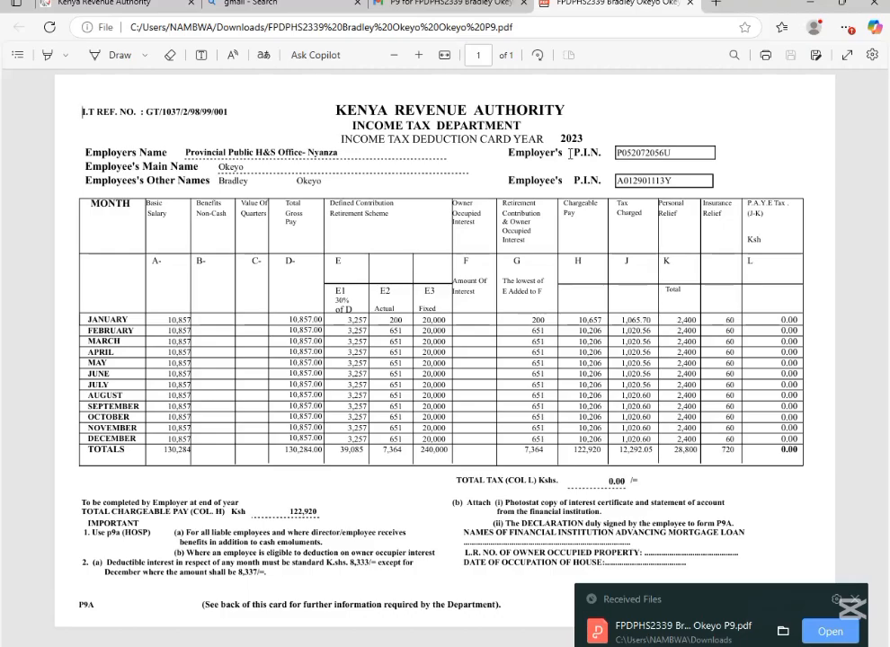
# Step: Locate the employer's PIN on the P9 form in Adobe Reader and dock that window beside the Excel return
pyautogui.press('super+Right')
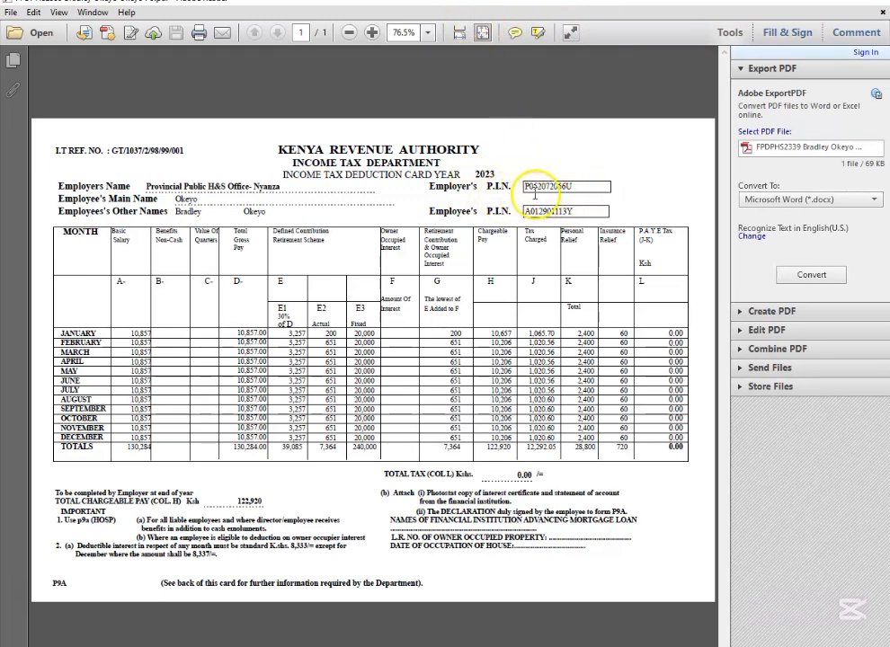
pyautogui.moveTo(525, 187); pyautogui.dragTo(568, 189)
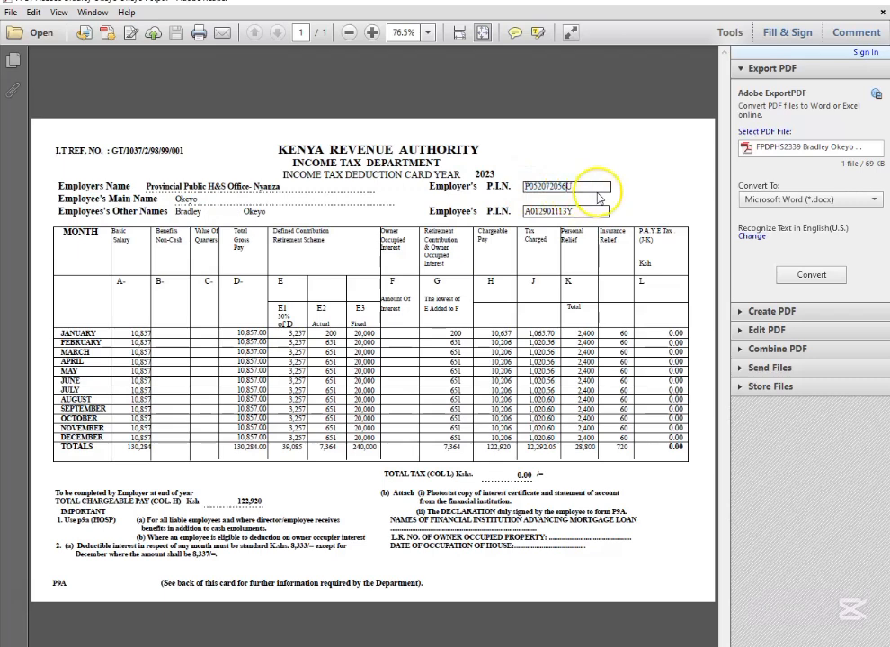
pyautogui.click(586, 142)
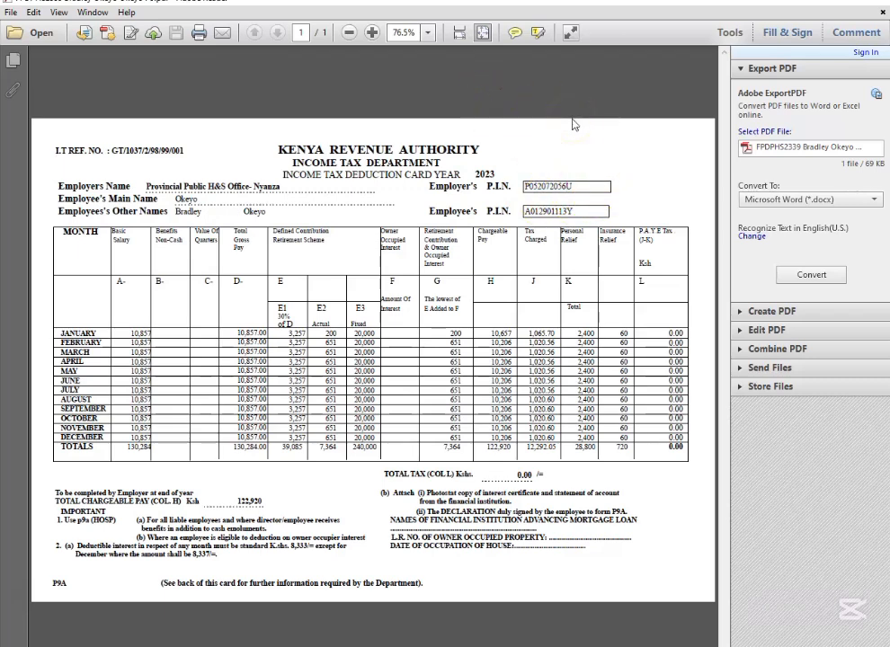
pyautogui.press('super+Right')
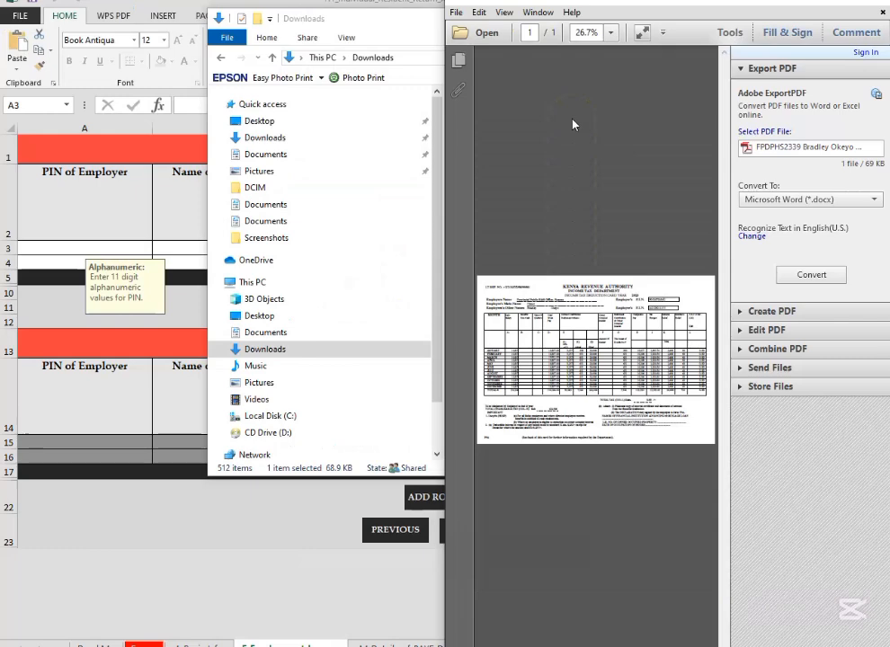
# Step: Begin entering the employer's PIN in the first row of Section F Details of Employment Income (Self) in Excel
pyautogui.click(110, 250)
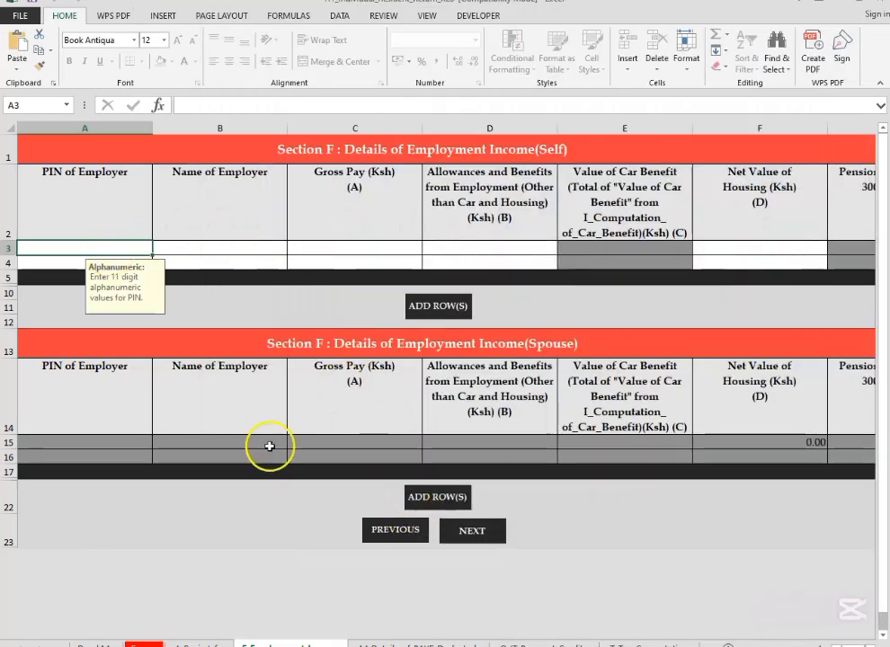
pyautogui.write('P')
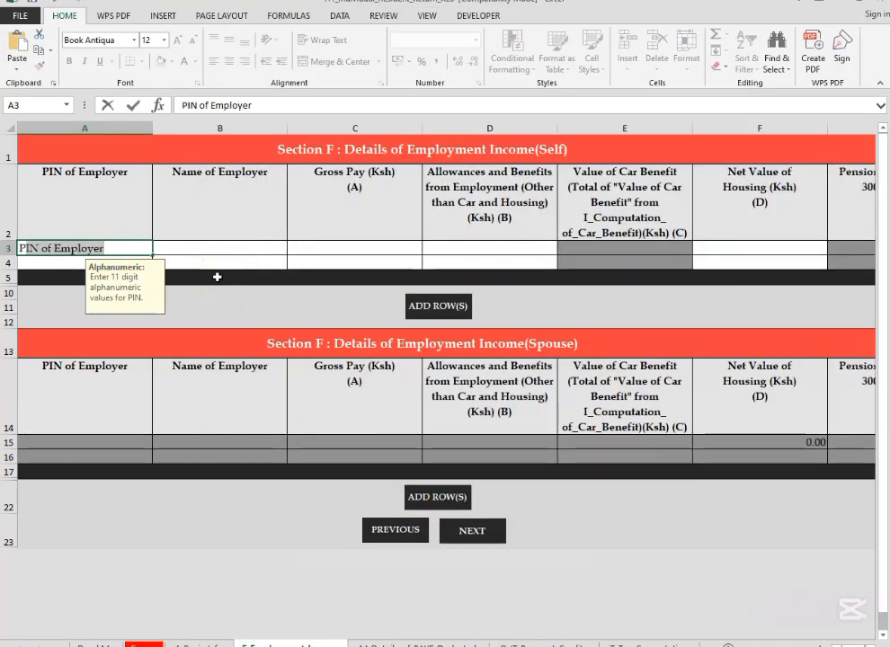
pyautogui.write('05')
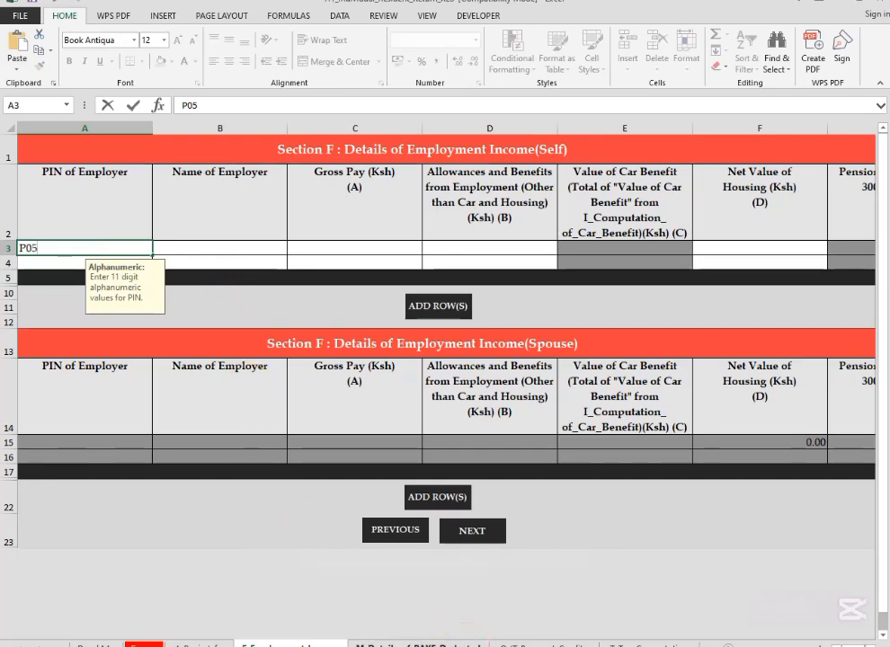
# Step: Enlarge the P9 form to 125% in Adobe Reader and arrange its window so the employer's PIN is readable beside Excel
pyautogui.hotkey('alt', 'Tab')
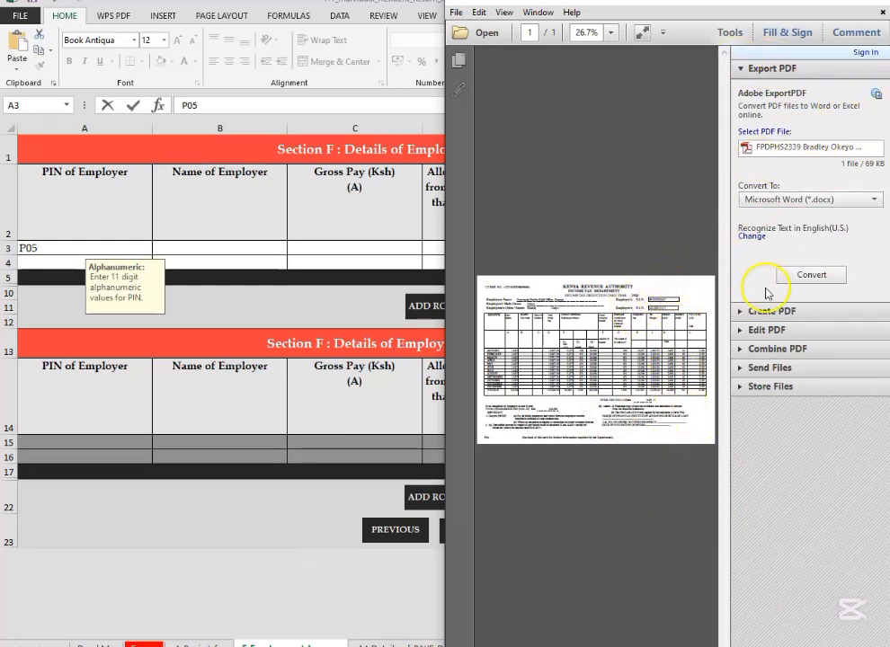
pyautogui.moveTo(442, 141); pyautogui.dragTo(222, 123)
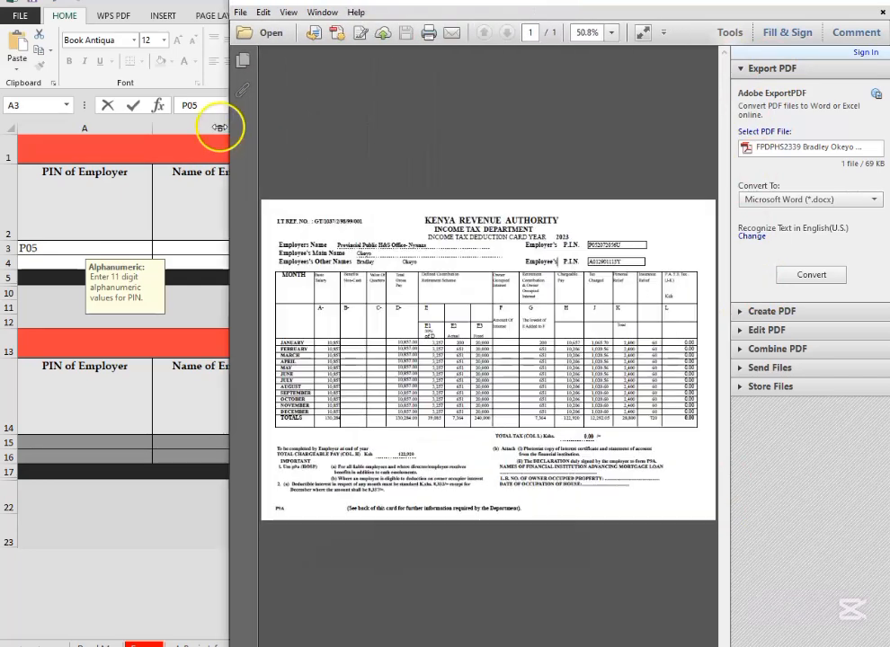
pyautogui.click(605, 38)
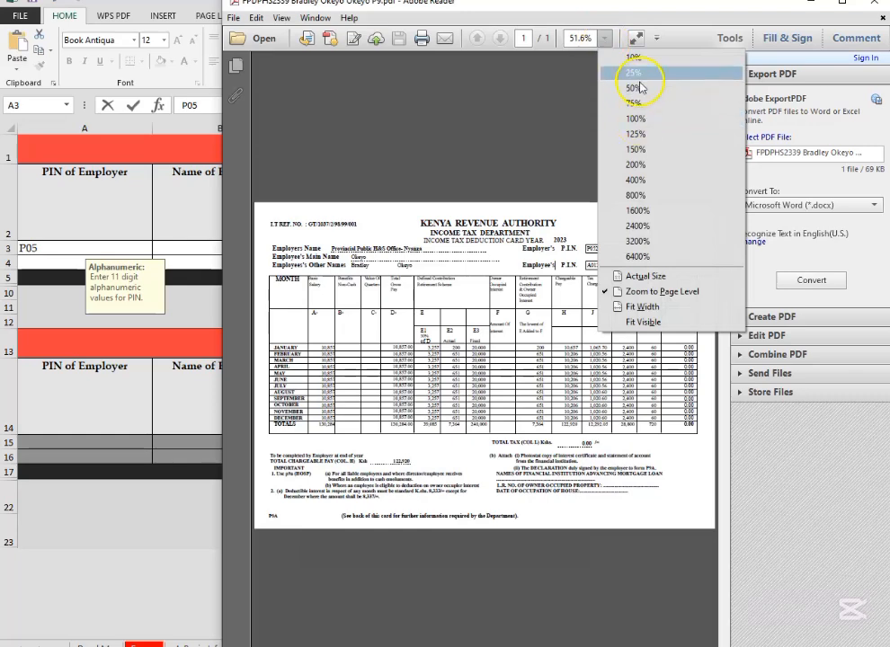
pyautogui.click(652, 140)
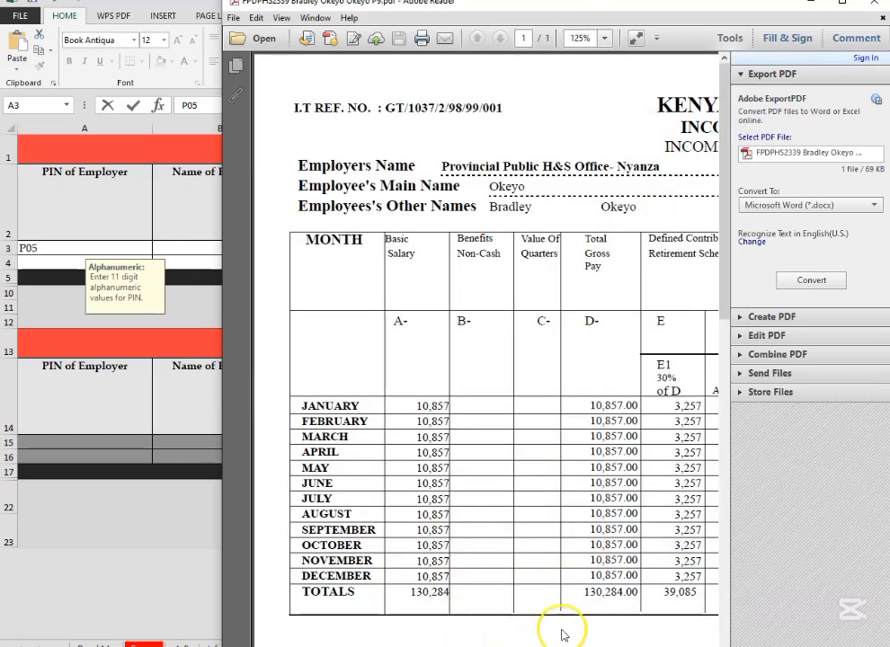
pyautogui.click(712, 646)
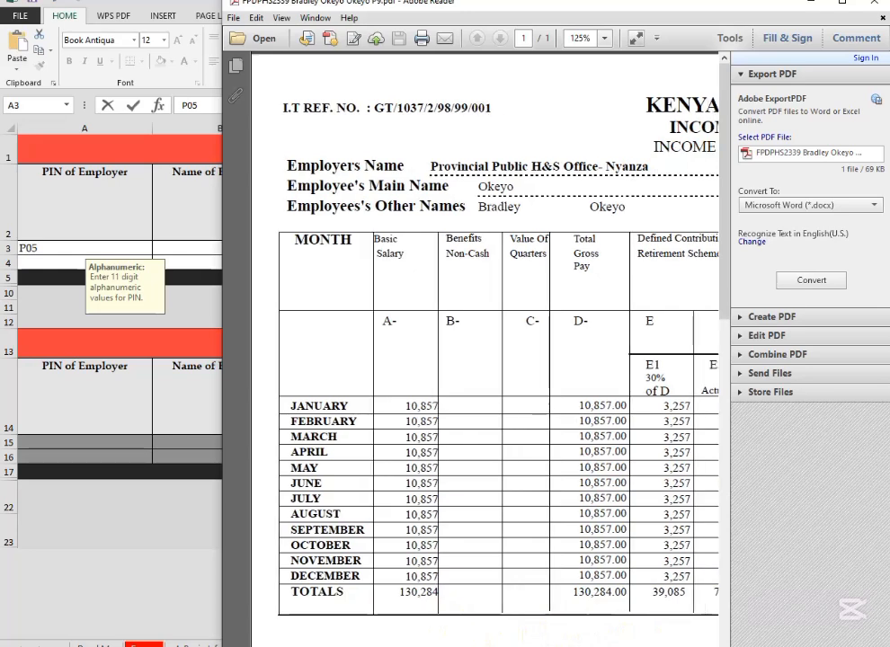
pyautogui.moveTo(350, 646); pyautogui.dragTo(494, 646)
pyautogui.moveTo(673, 14); pyautogui.dragTo(784, 14)
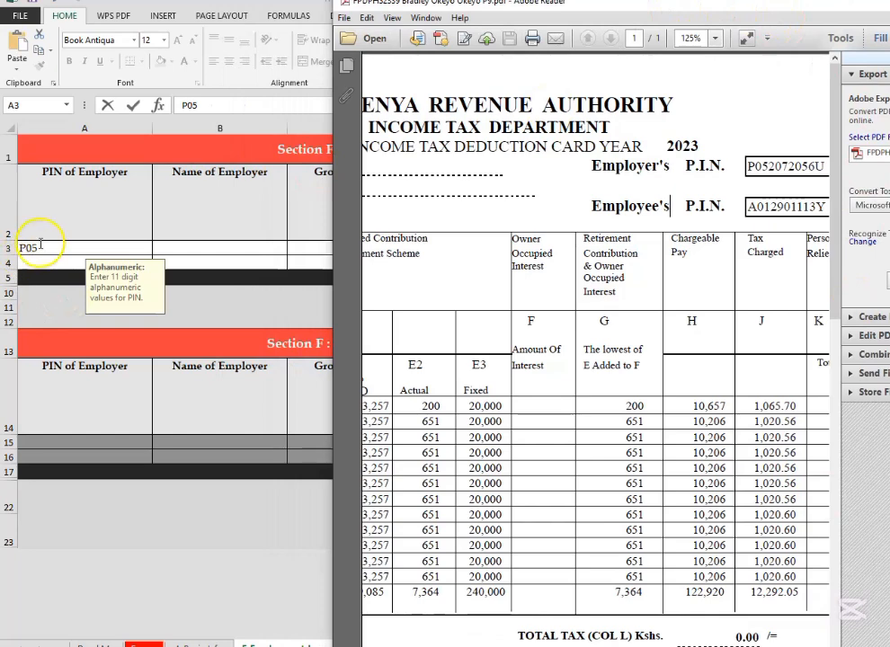
# Step: Complete the employer's PIN in the first row of Section F (Self), copying it from the P9 form
pyautogui.click(41, 247)
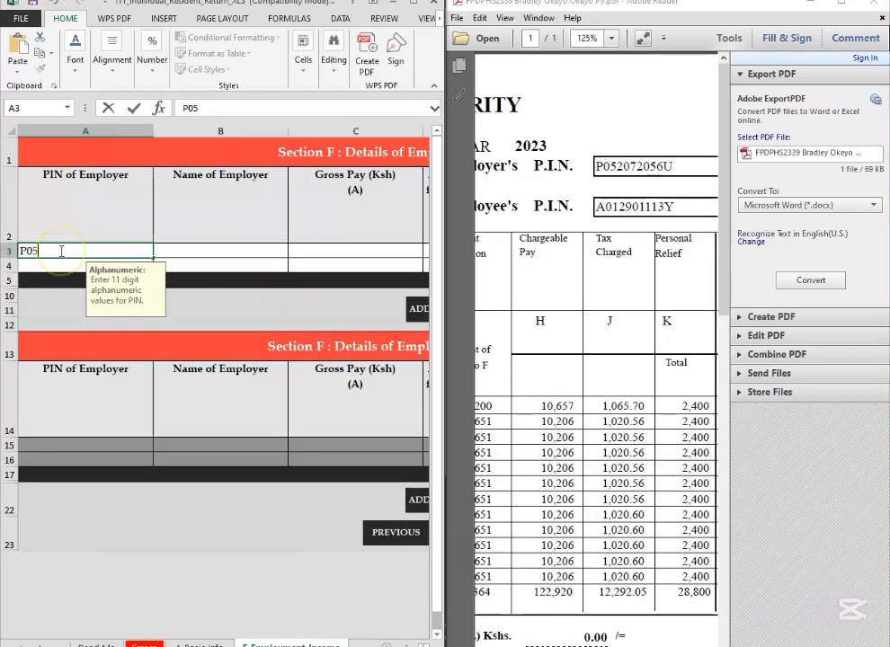
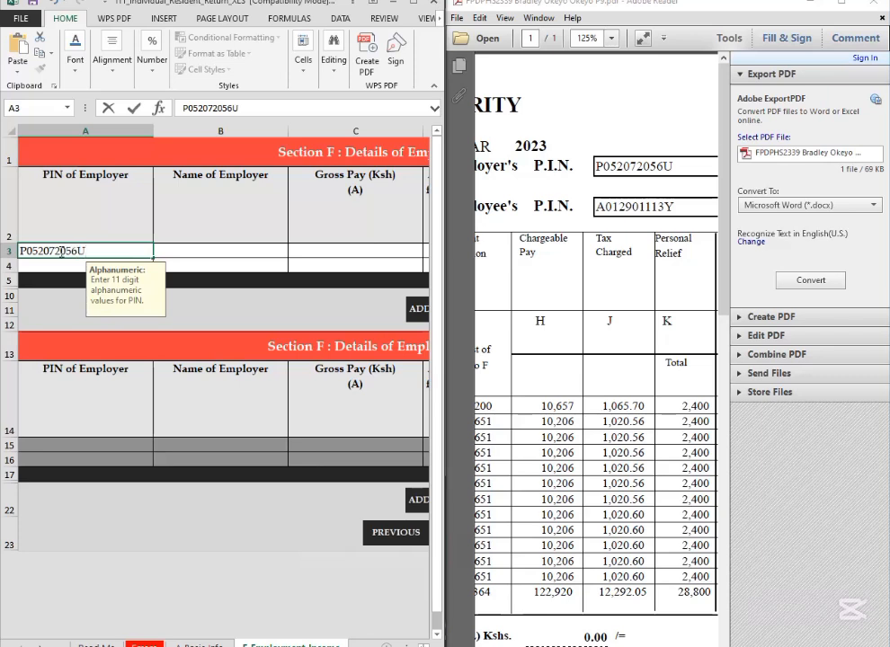
pyautogui.click(183, 255)
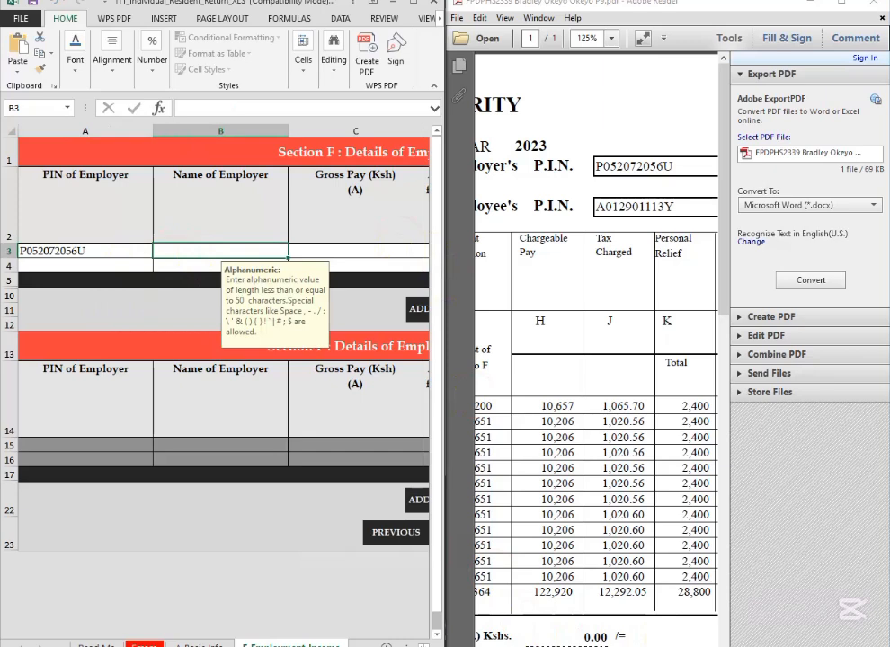
# Step: Enter the employer's name as "Provincial Public H & S Office - Nyanza" in the first row of Section F (Self), copying it from the P9 form
pyautogui.hscroll(-6, 596, 404)
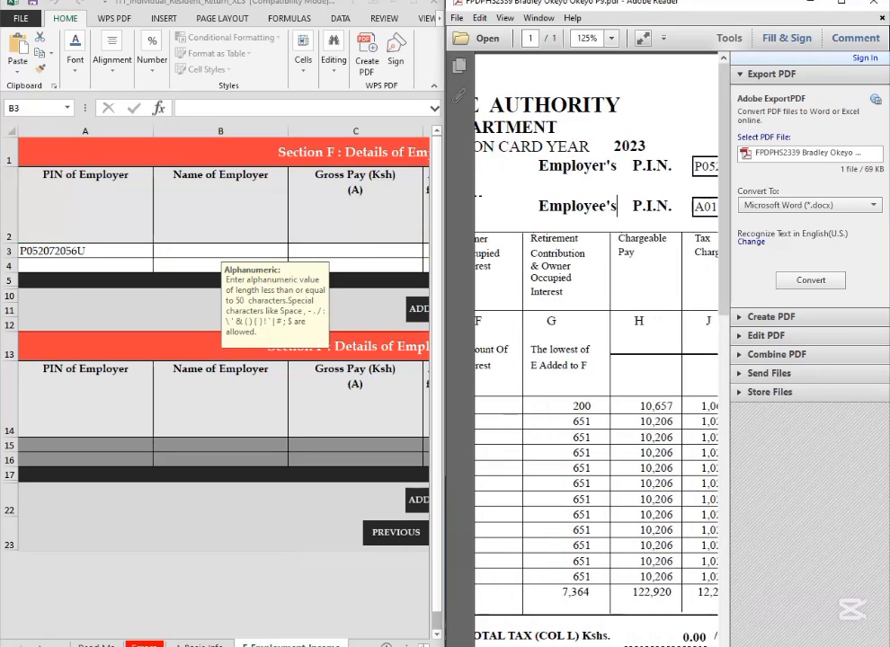
pyautogui.hscroll(-10, 596, 405)
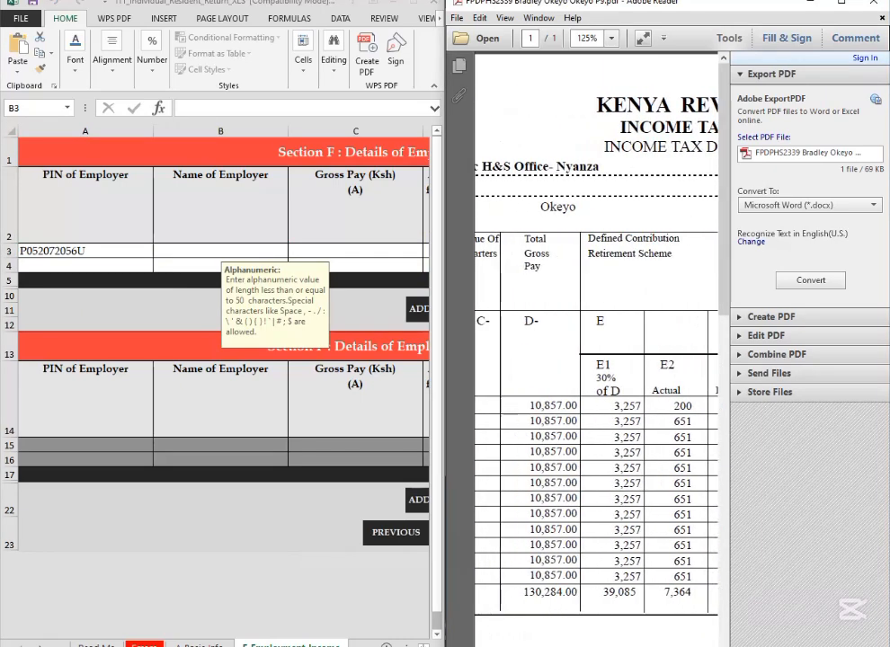
pyautogui.hscroll(-4, 596, 404)
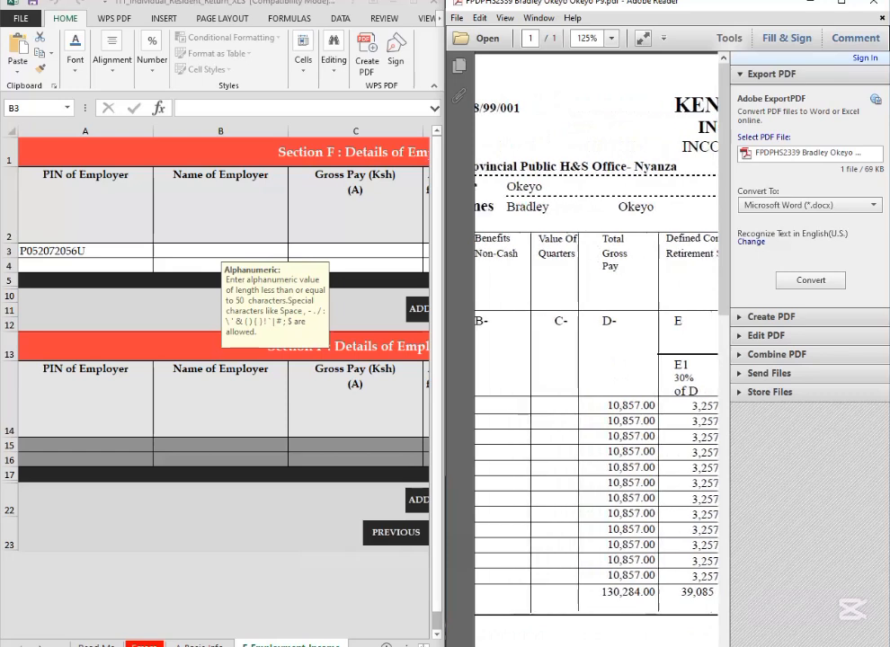
pyautogui.hscroll(-1, 596, 404)
pyautogui.hscroll(-1, 596, 404)
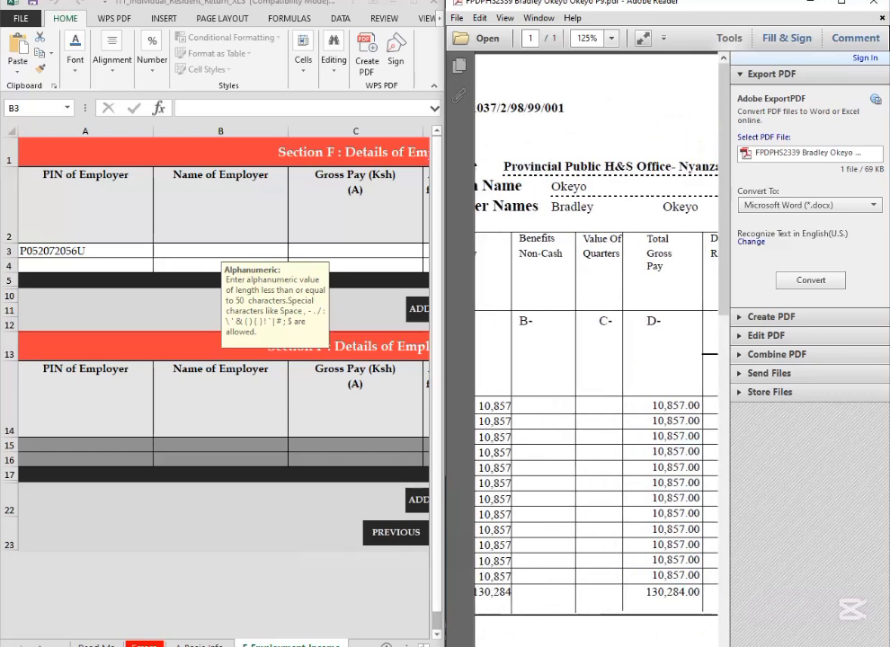
pyautogui.hscroll(1, 596, 405)
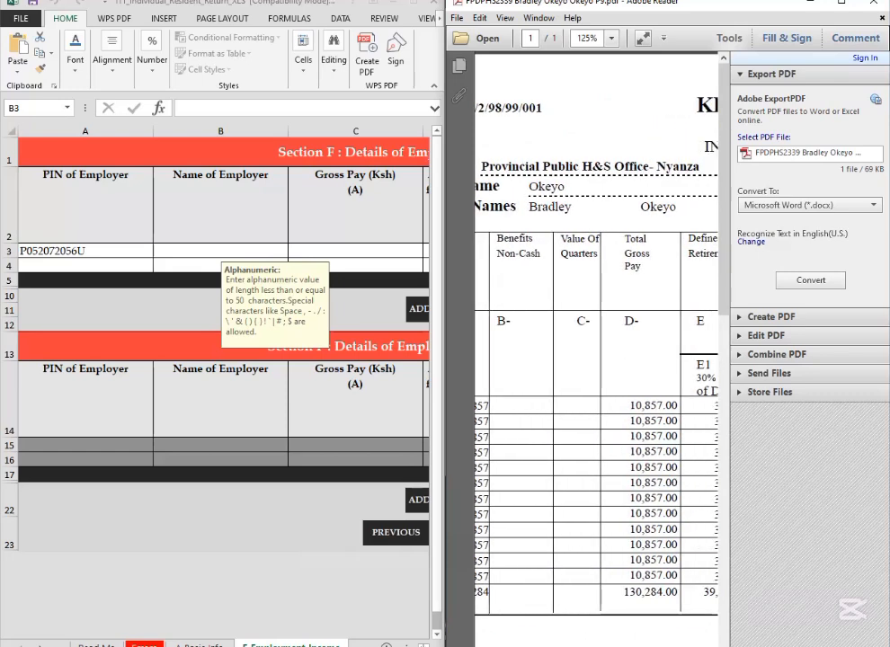
pyautogui.click(166, 253)
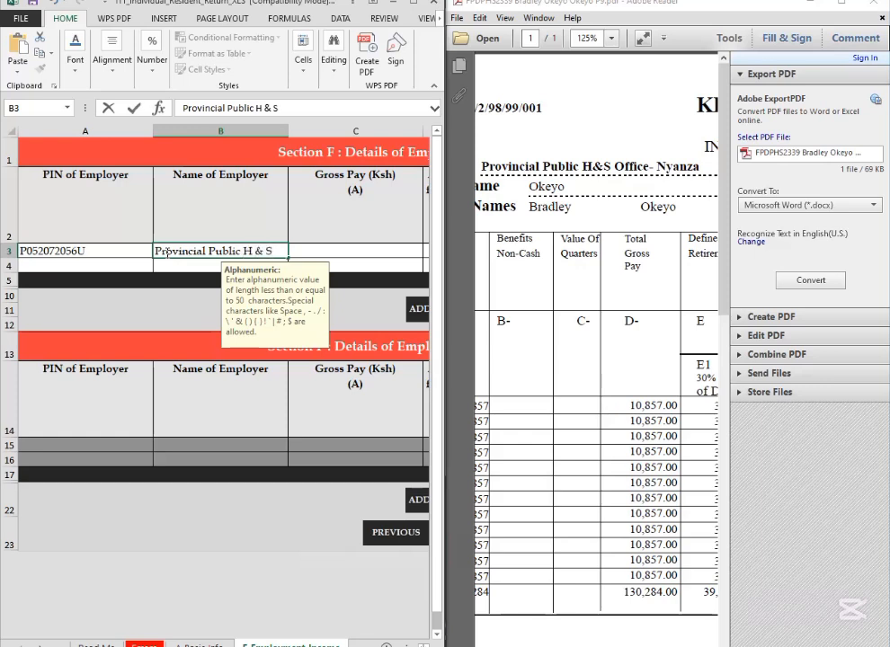
pyautogui.write('Ofi')
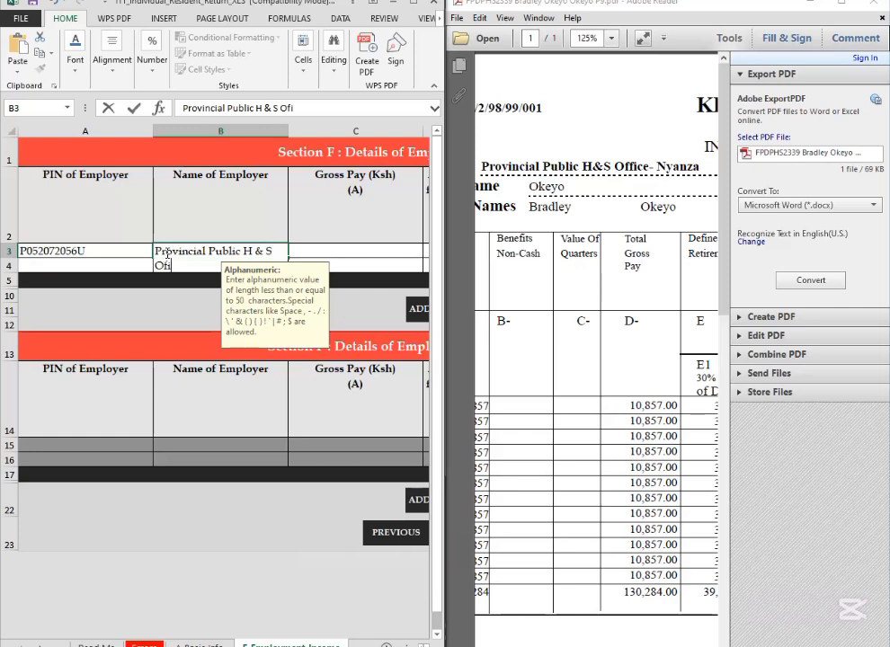
pyautogui.press('BackSpace')
pyautogui.press('BackSpace')
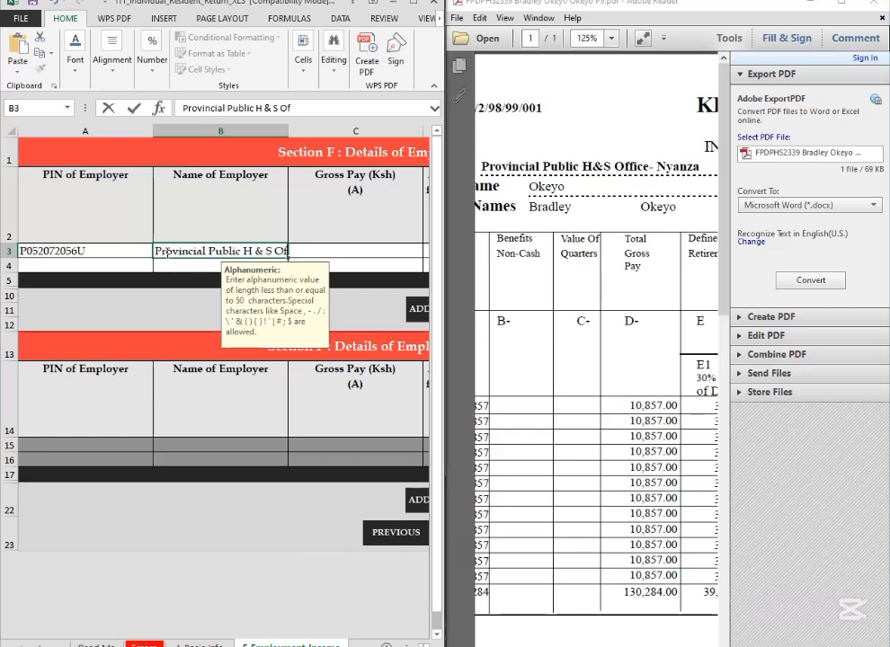
pyautogui.write('fice - Nyanza')
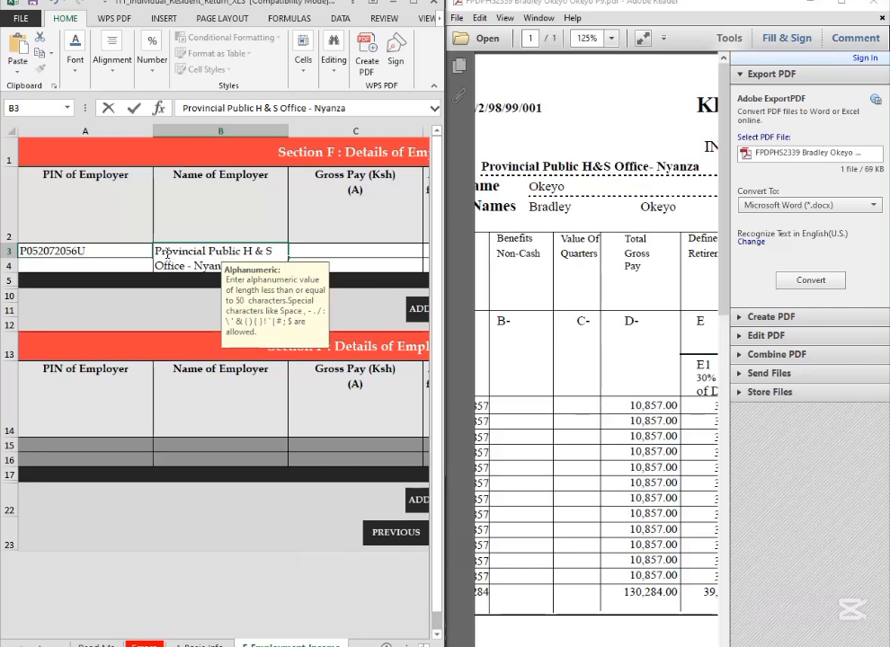
# Step: Enter 130284 as the gross pay in the first row of Section F (Self), taking the annual total gross pay from the maximized P9 form
pyautogui.click(340, 249)
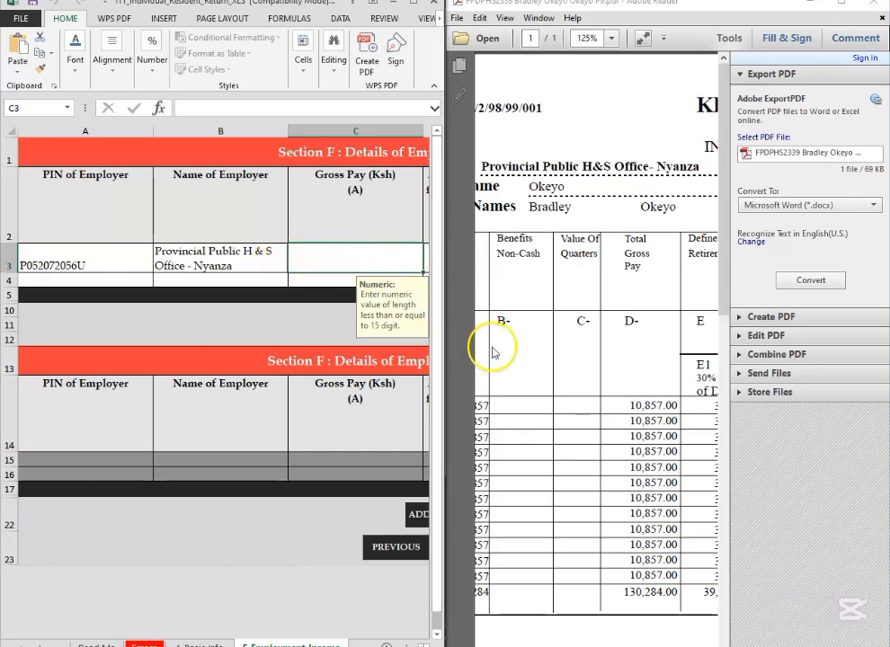
pyautogui.click(650, 143)
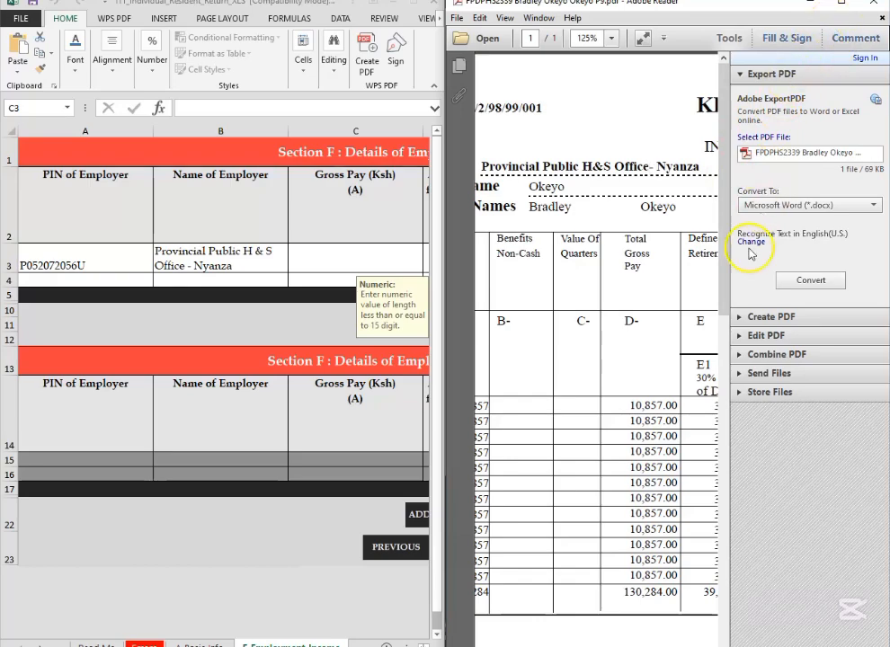
pyautogui.click(842, 4)
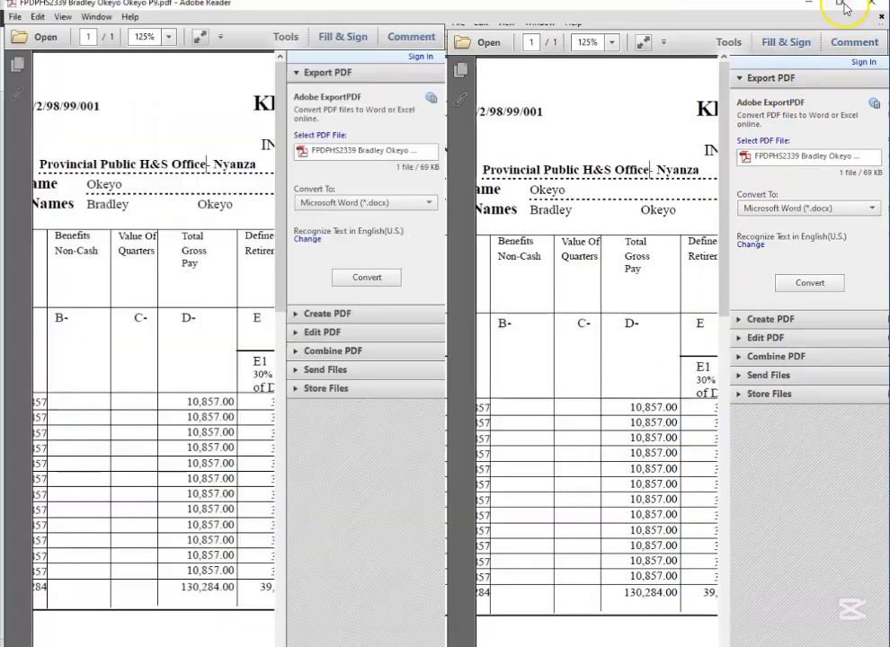
pyautogui.scroll(-3, 495, 416)
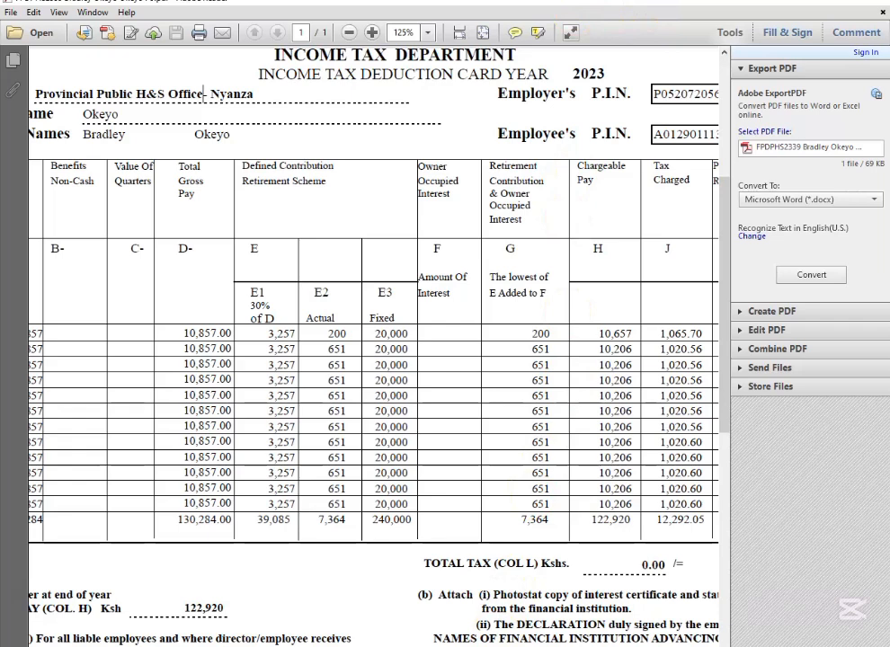
pyautogui.hotkey('alt', 'Tab')
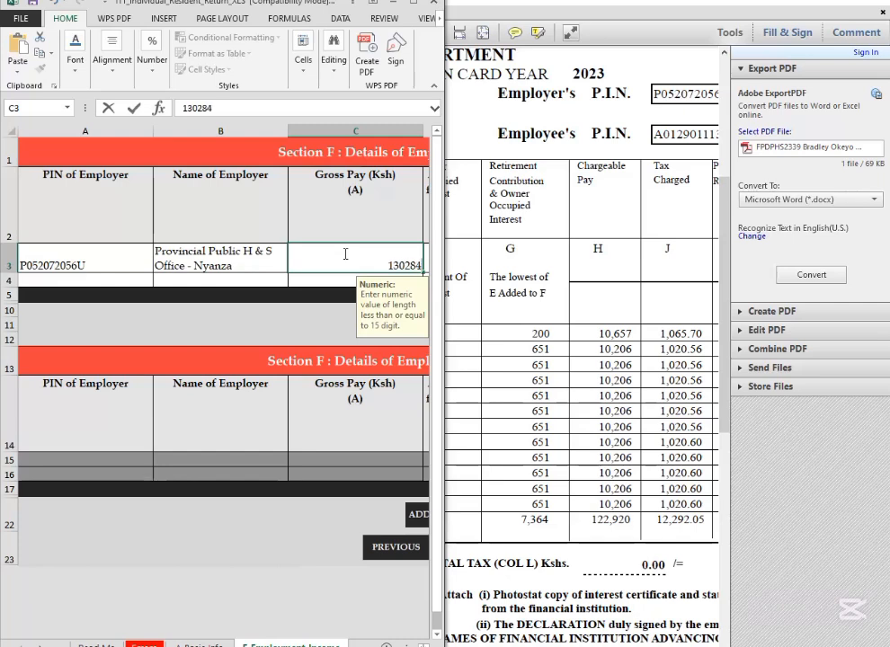
pyautogui.press('Tab')
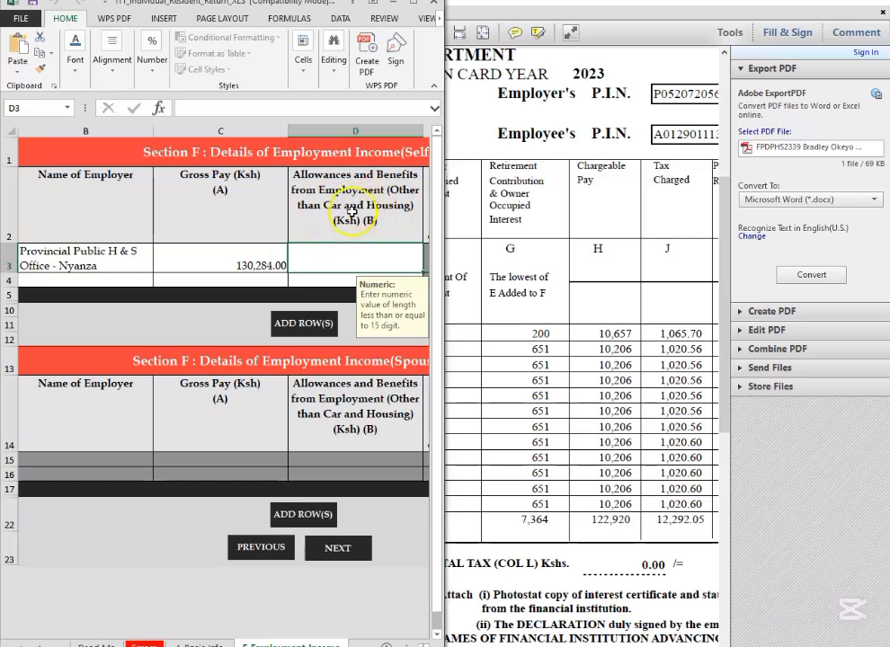
# Step: Check the P9 form for non-cash benefits and set the allowances and benefits from employment to 0 in Section F (Self)
pyautogui.click(562, 344)
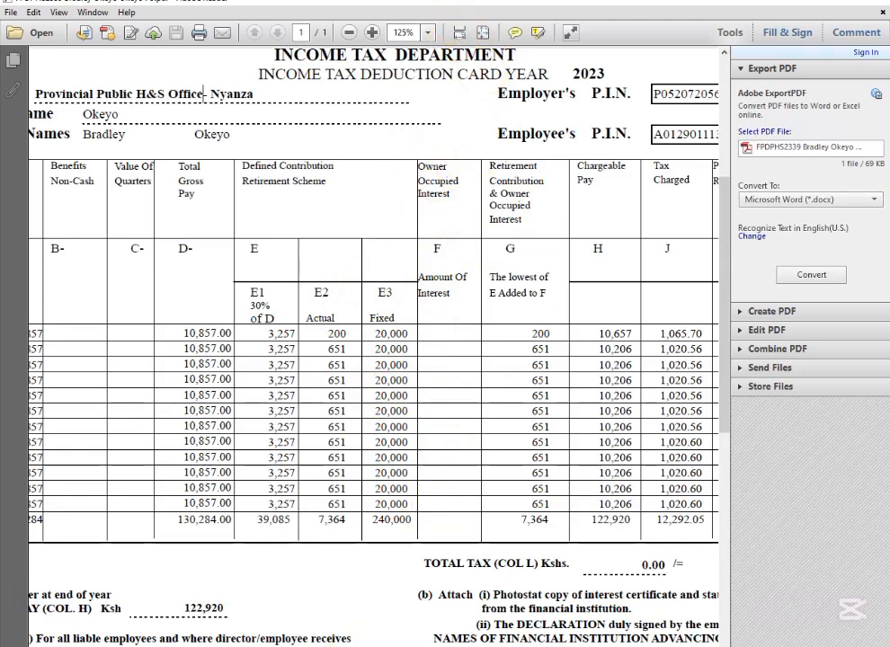
pyautogui.click(481, 646)
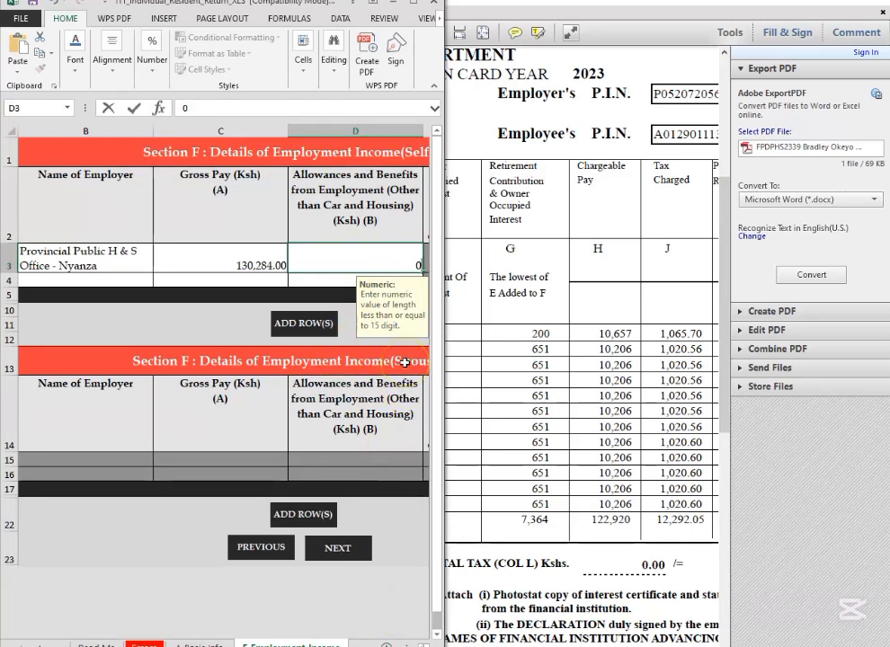
pyautogui.press('Tab')
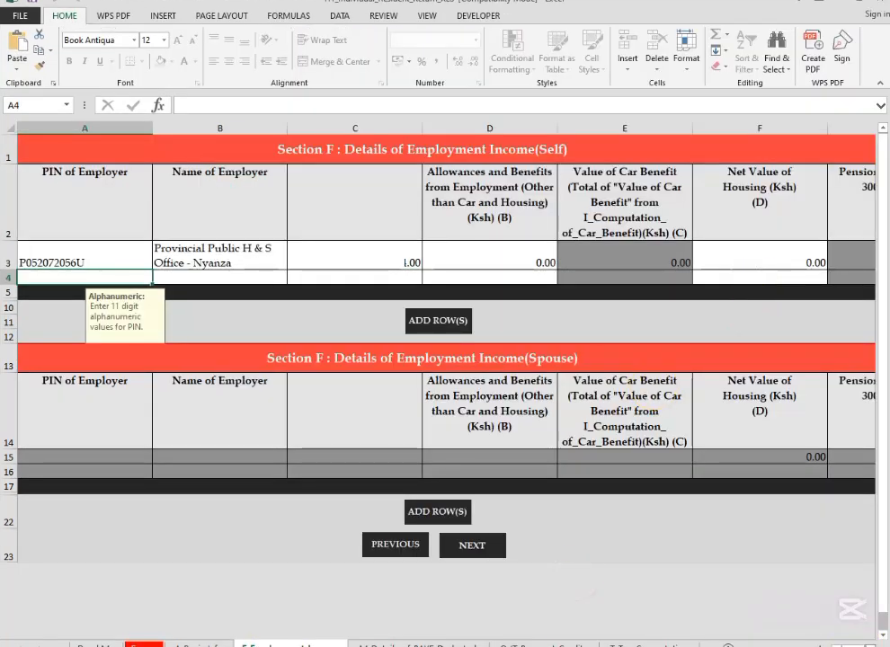
# Step: Proceed to Section M Details of PAYE Deducted at Source and select the employer's PIN in the first row of the Self table
pyautogui.hscroll(5, 846, 609)
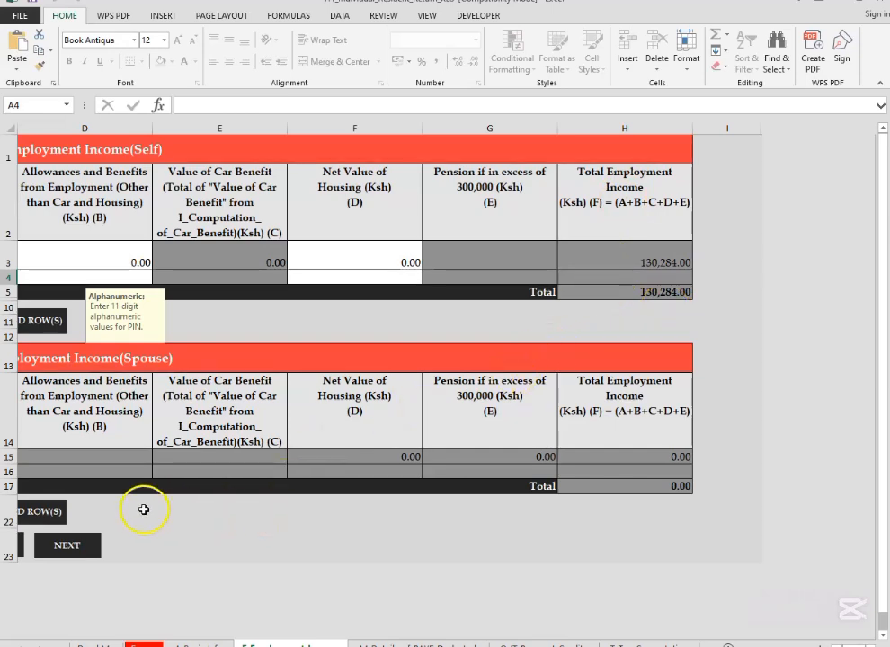
pyautogui.click(74, 545)
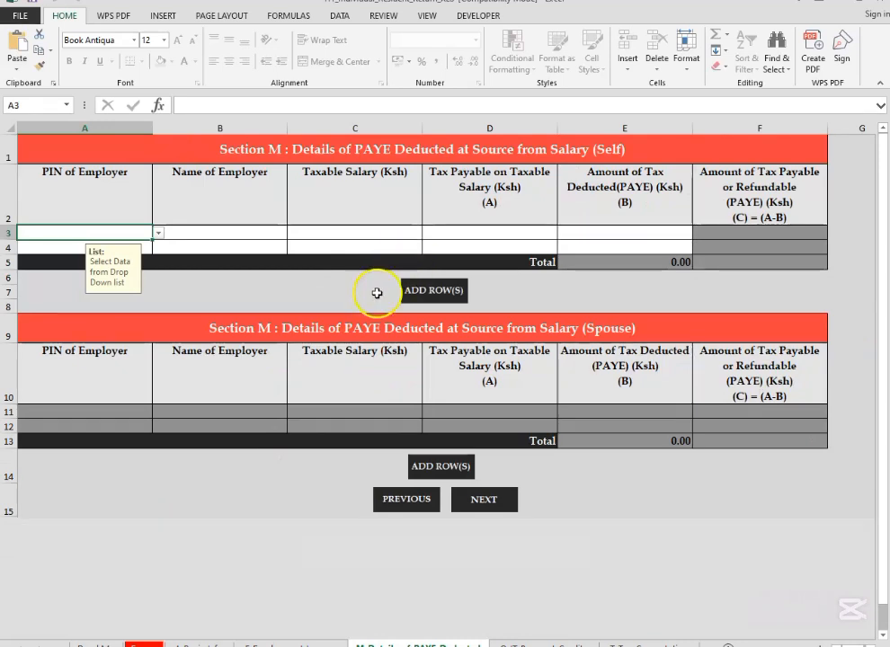
pyautogui.click(160, 235)
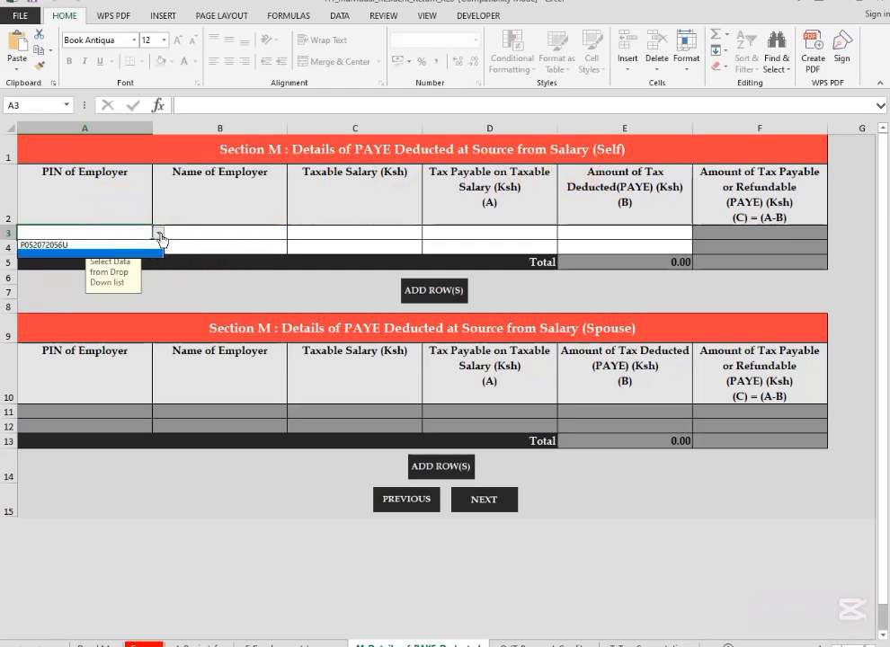
pyautogui.click(97, 244)
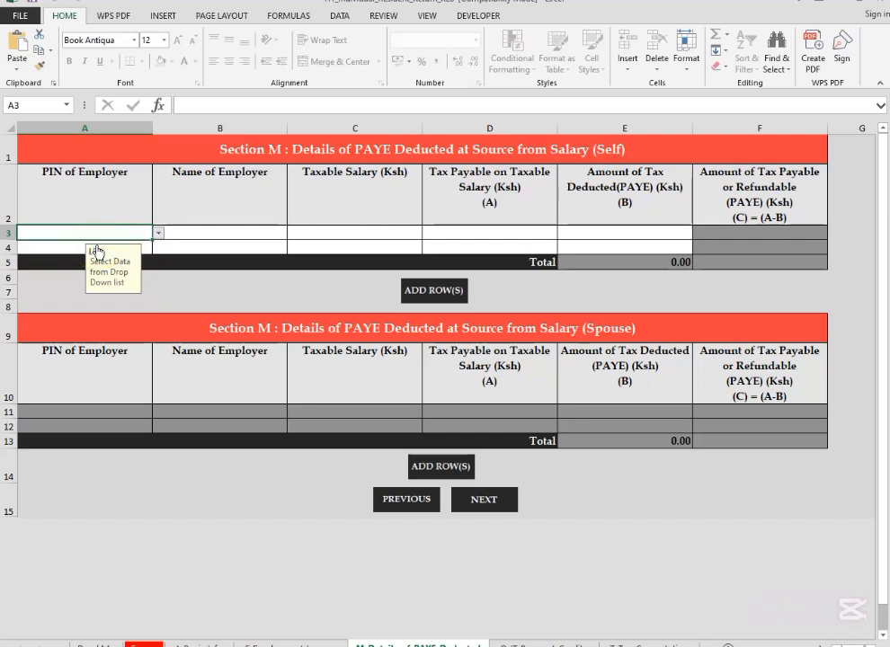
# Step: Enter "Provincial Public H& S Office Nyanza" as the employer's name in the first row of Section M (Self)
pyautogui.click(208, 234)
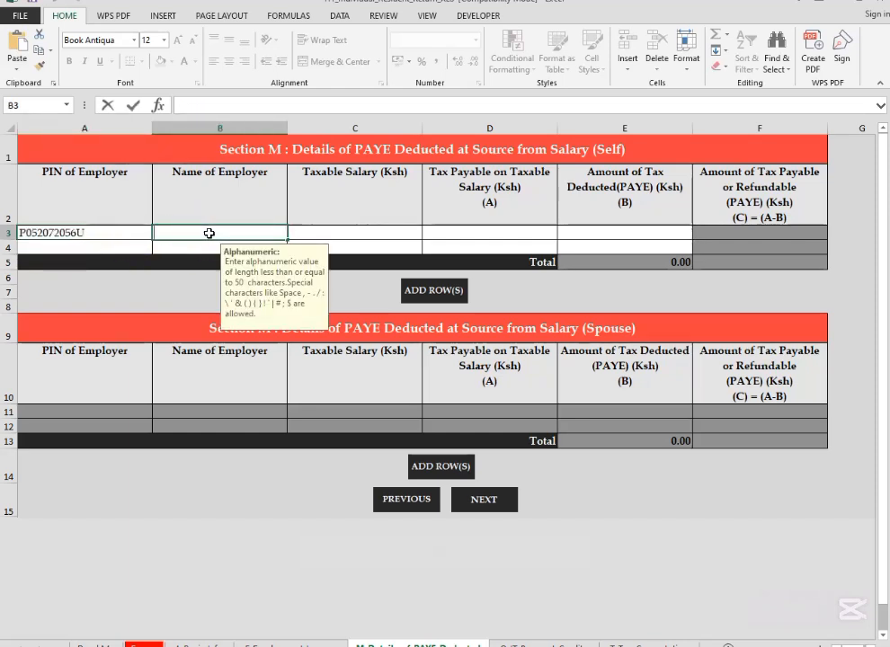
pyautogui.write('PO')
pyautogui.write('r')
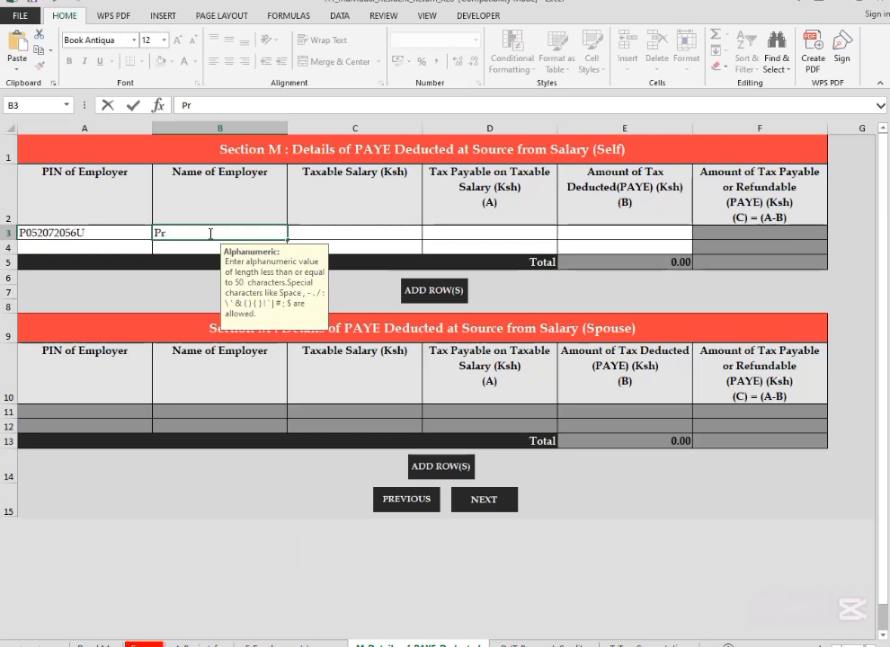
pyautogui.write('ovincial')
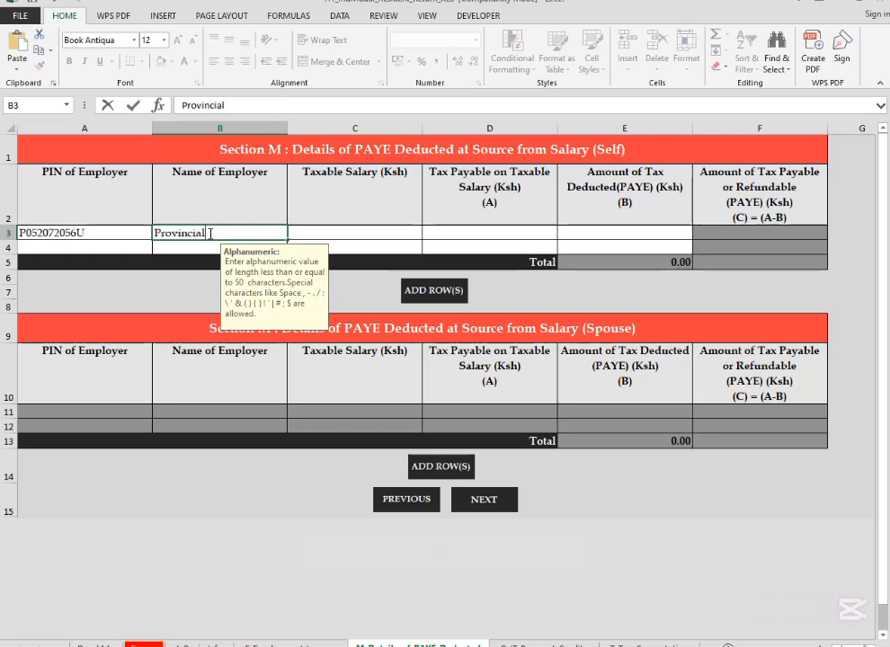
pyautogui.write(' Publ')
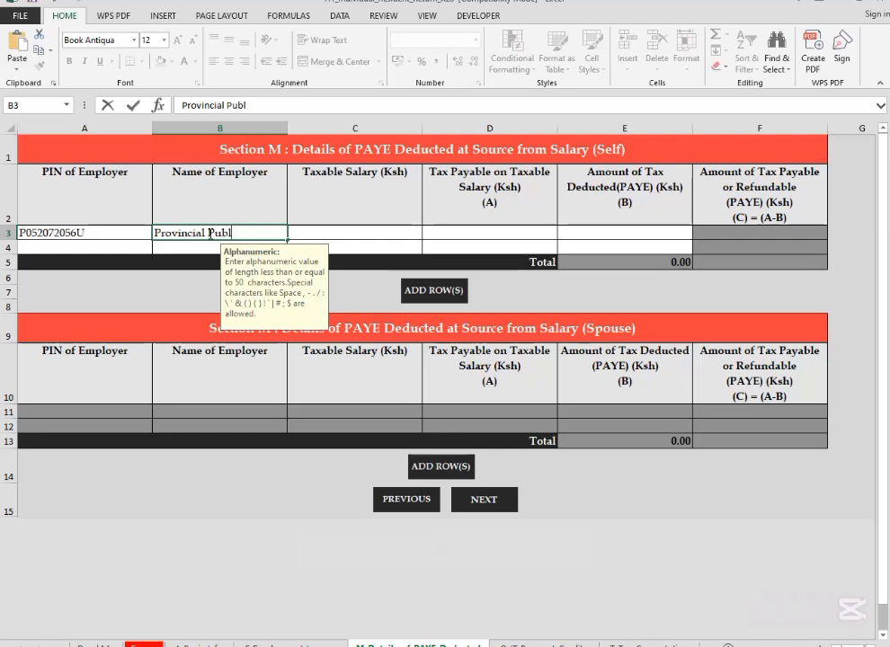
pyautogui.write('ic H& S')
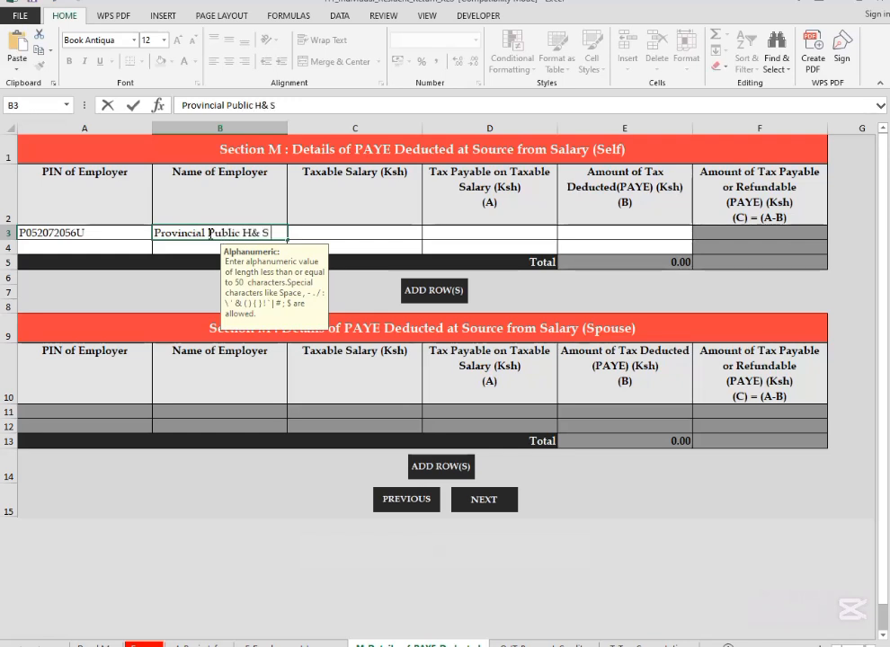
pyautogui.write(' Office Nyanza')
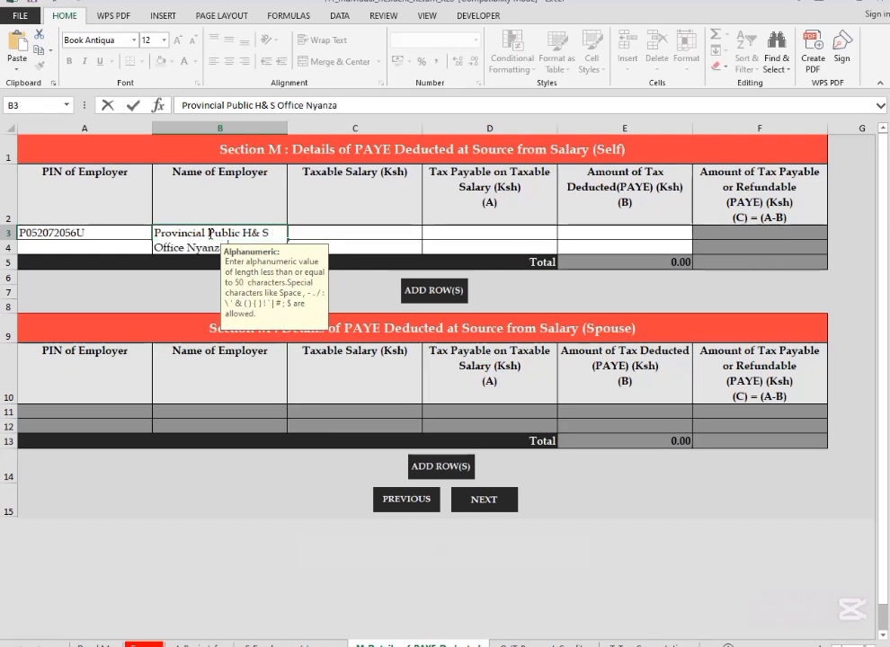
pyautogui.press('Tab')
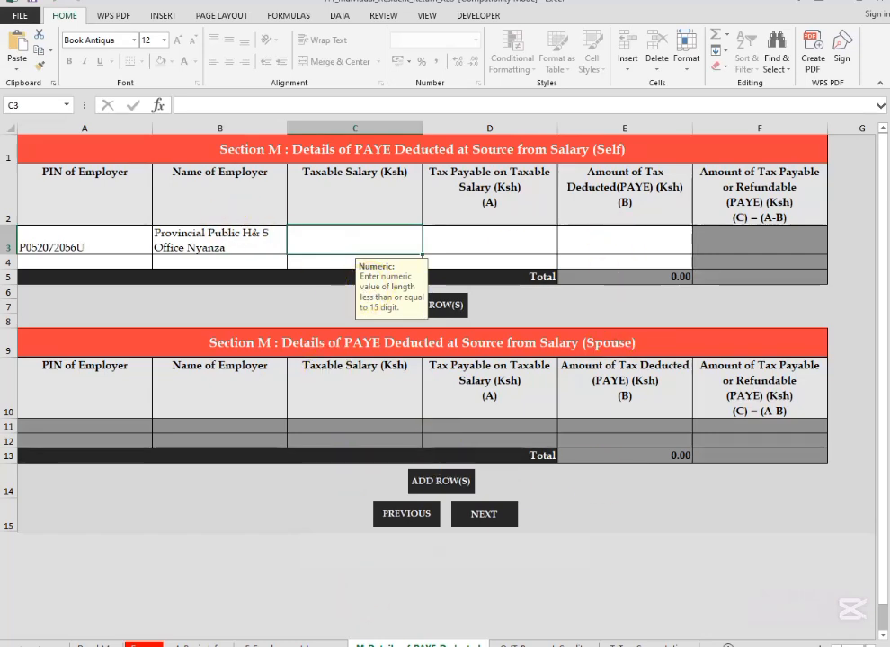
# Step: Set the taxable salary in the first row of Section M (Self) to 122920, the total chargeable pay on the P9 form
pyautogui.hotkey('alt', 'Tab')
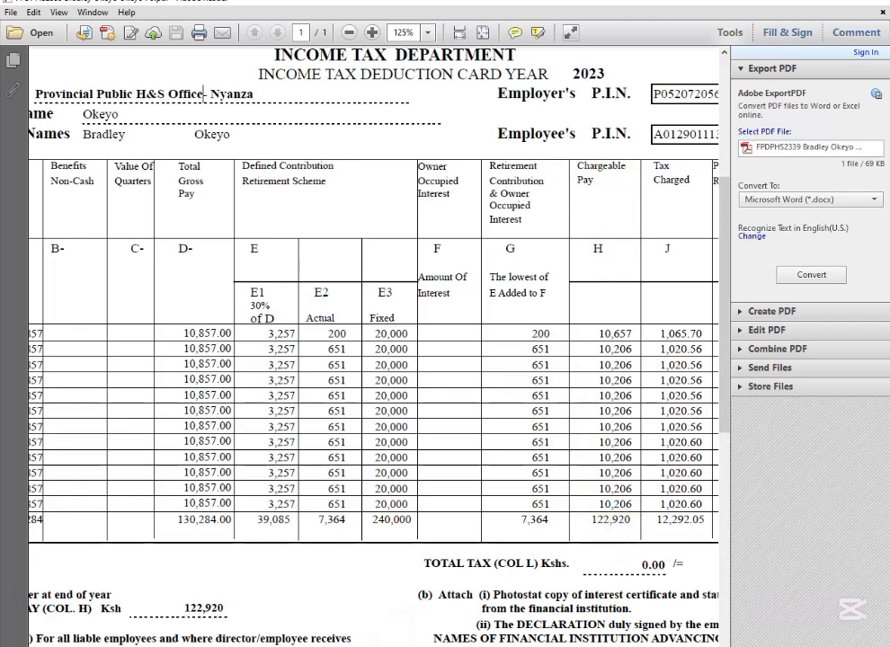
pyautogui.hotkey('alt', 'Tab')
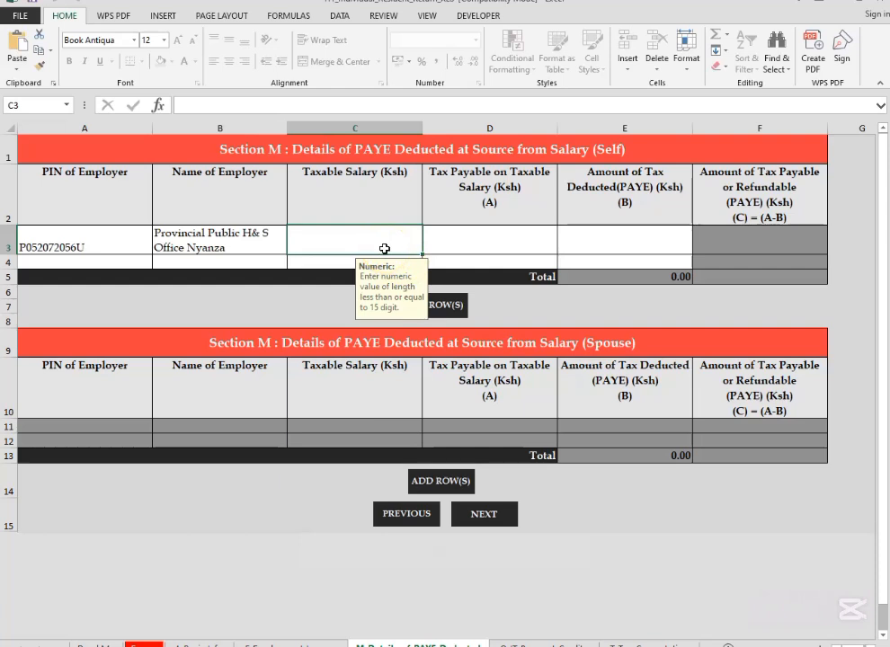
pyautogui.write('122920')
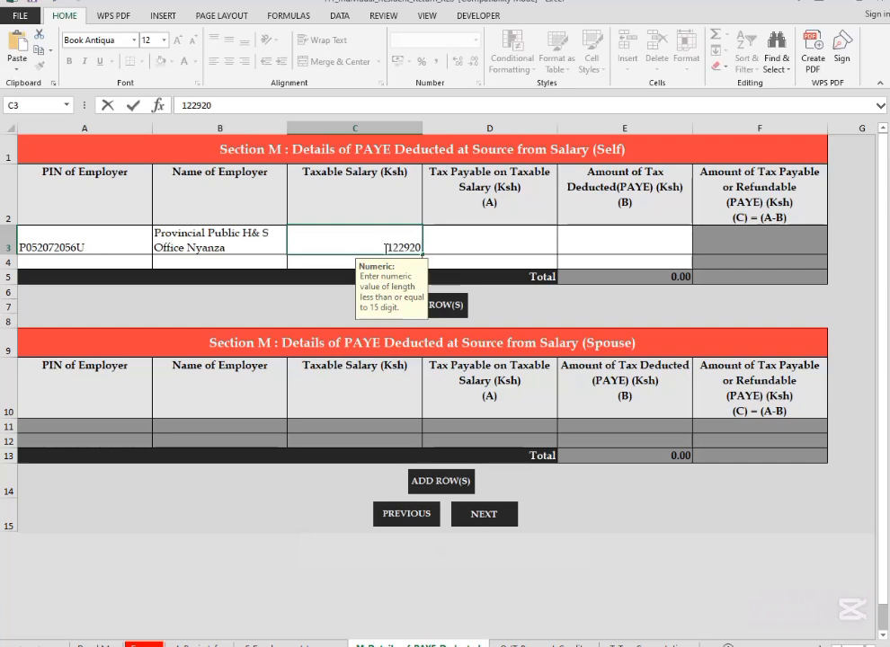
# Step: Set the tax payable on taxable salary in the first row of Section M (Self) to 12292, from the P9 form's total tax charged
pyautogui.click(466, 243)
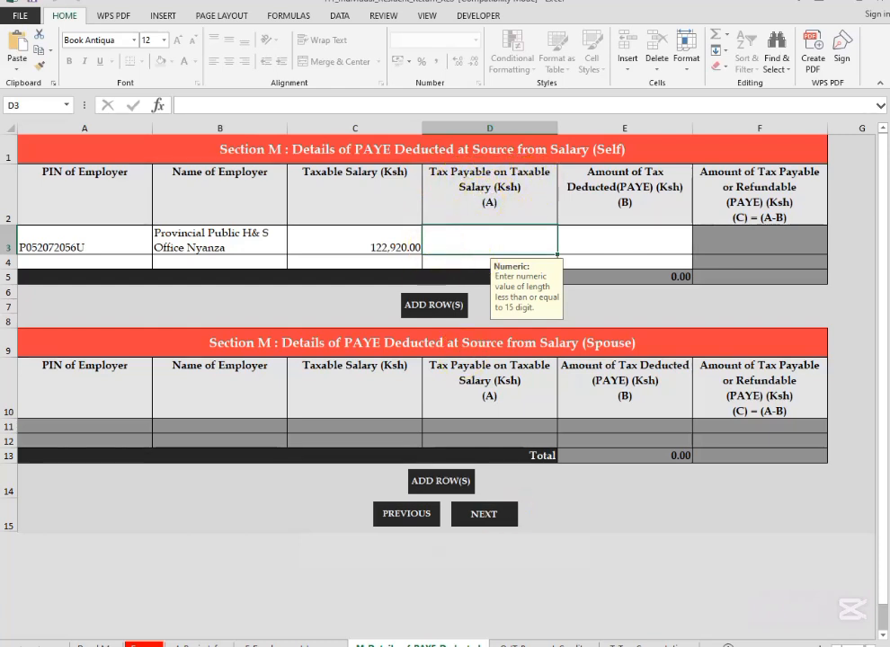
pyautogui.click(521, 644)
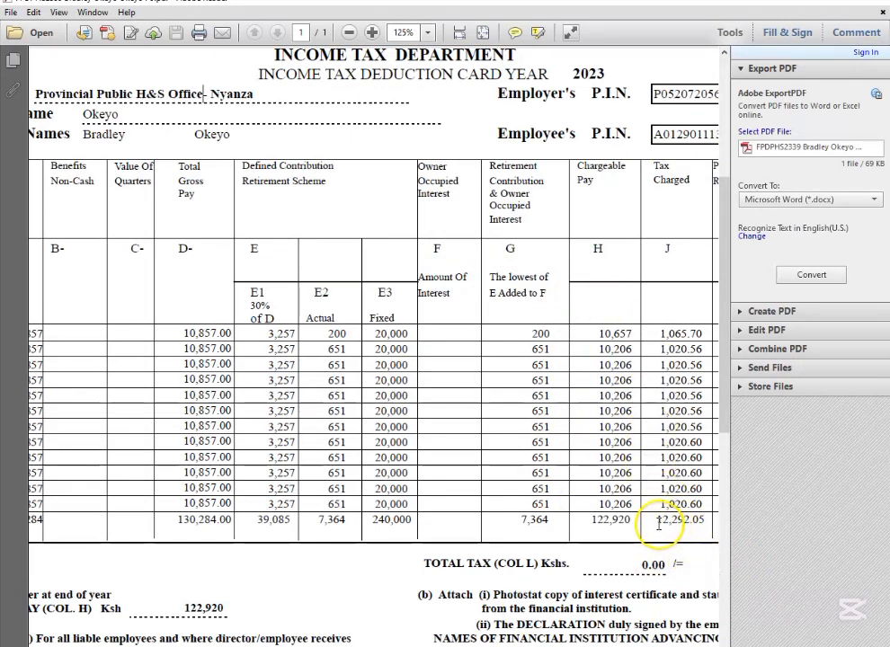
pyautogui.moveTo(666, 529); pyautogui.dragTo(715, 523)
pyautogui.click(696, 533)
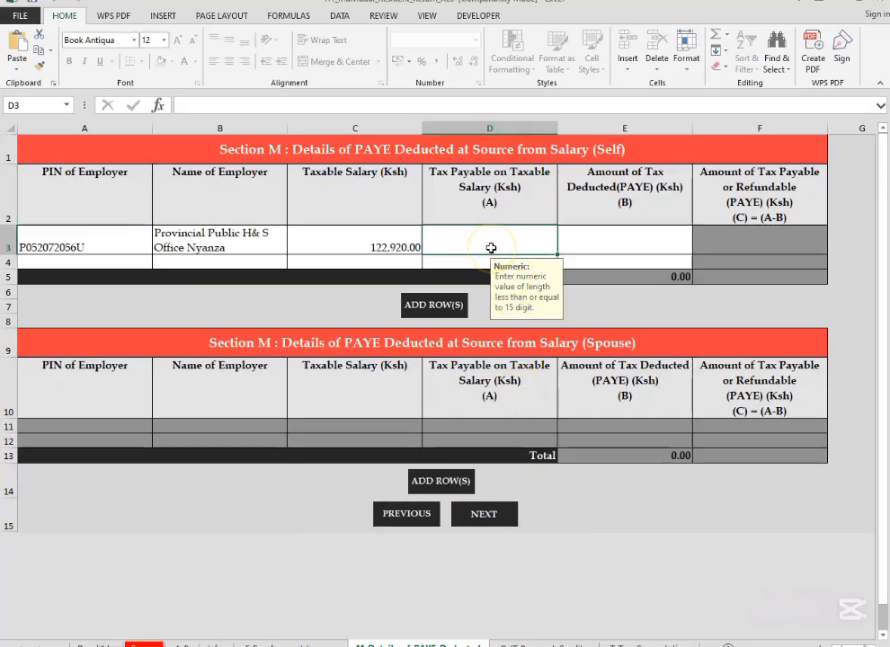
pyautogui.write('12292')
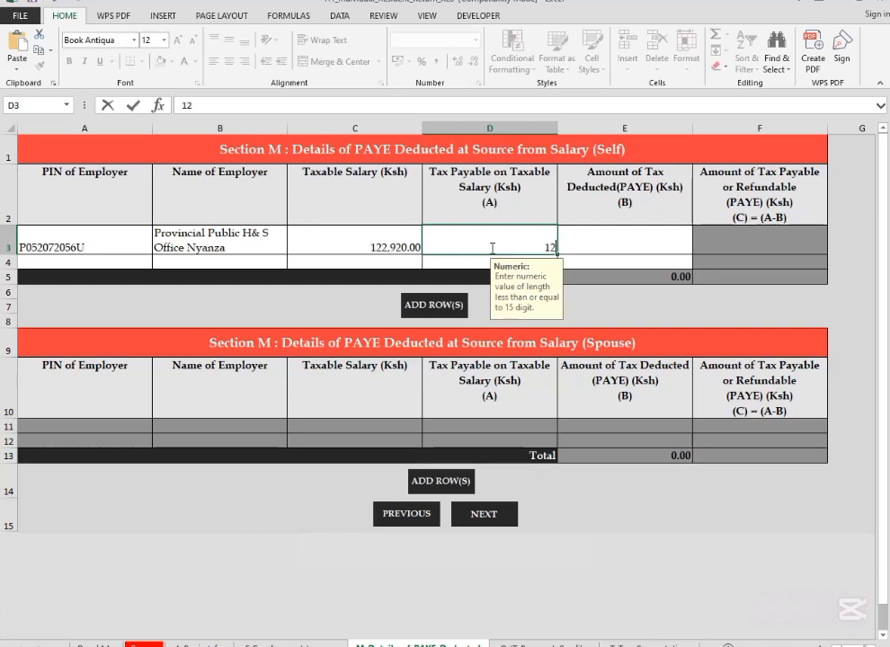
# Step: Check the P9 form's total P.A.Y.E tax and set the amount of tax deducted in the first row of Section M (Self) to 0
pyautogui.click(594, 245)
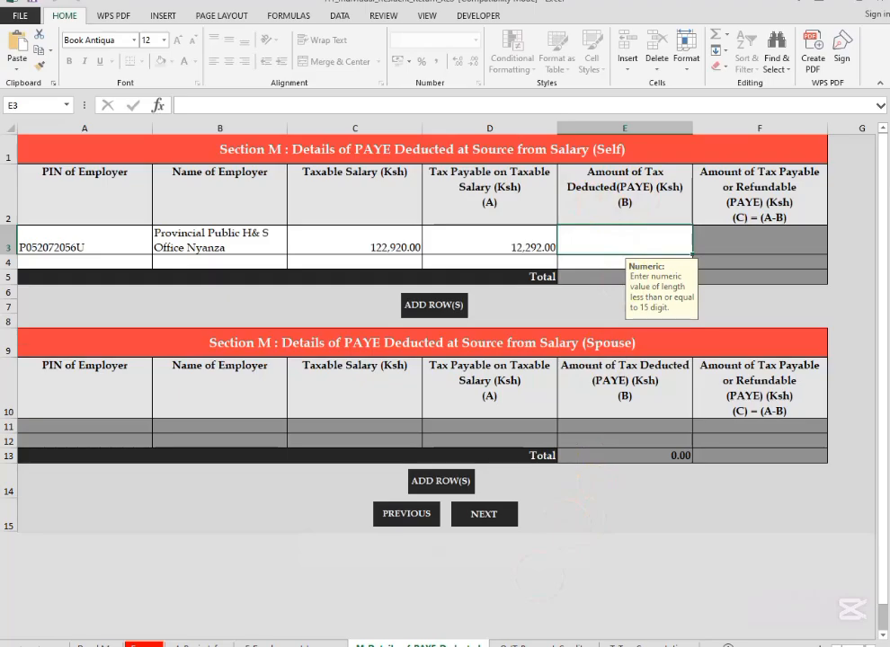
pyautogui.click(539, 645)
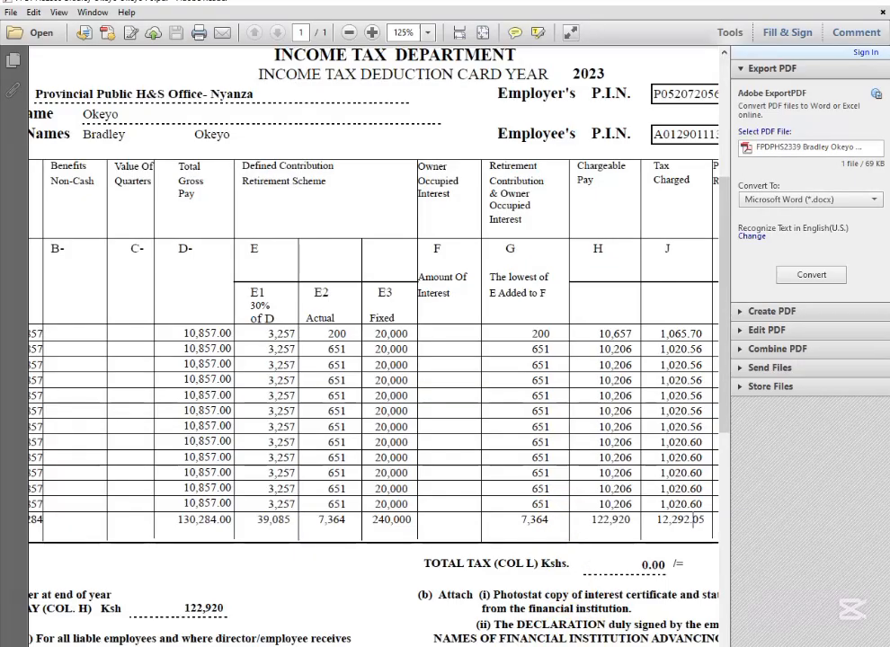
pyautogui.hscroll(4, 637, 519)
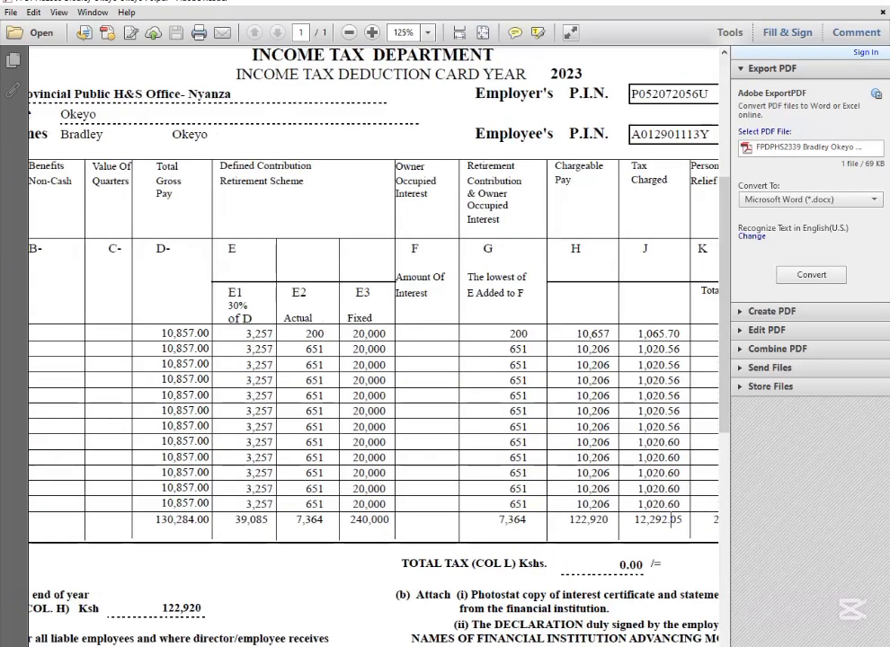
pyautogui.hscroll(6, 637, 518)
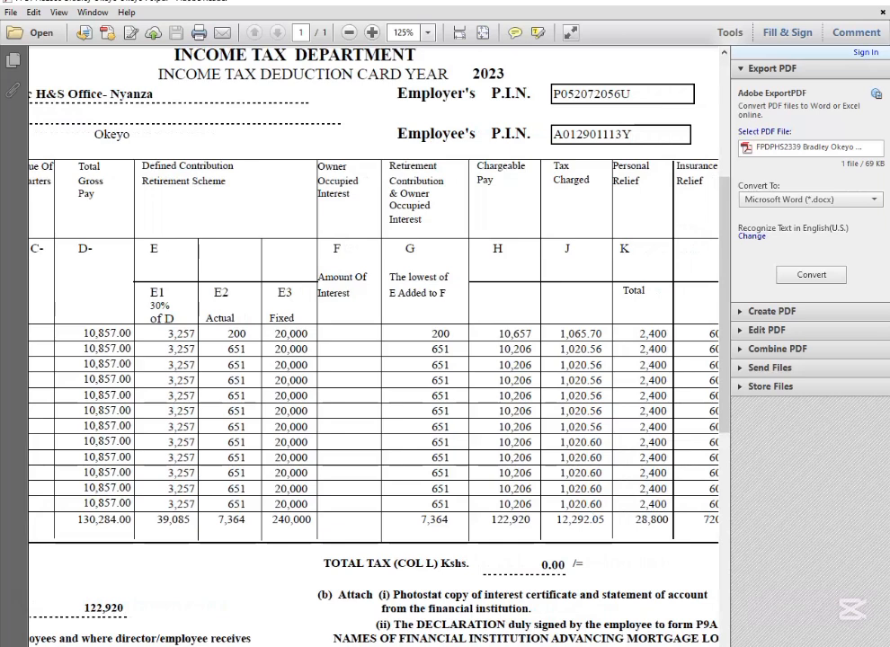
pyautogui.hscroll(5, 637, 518)
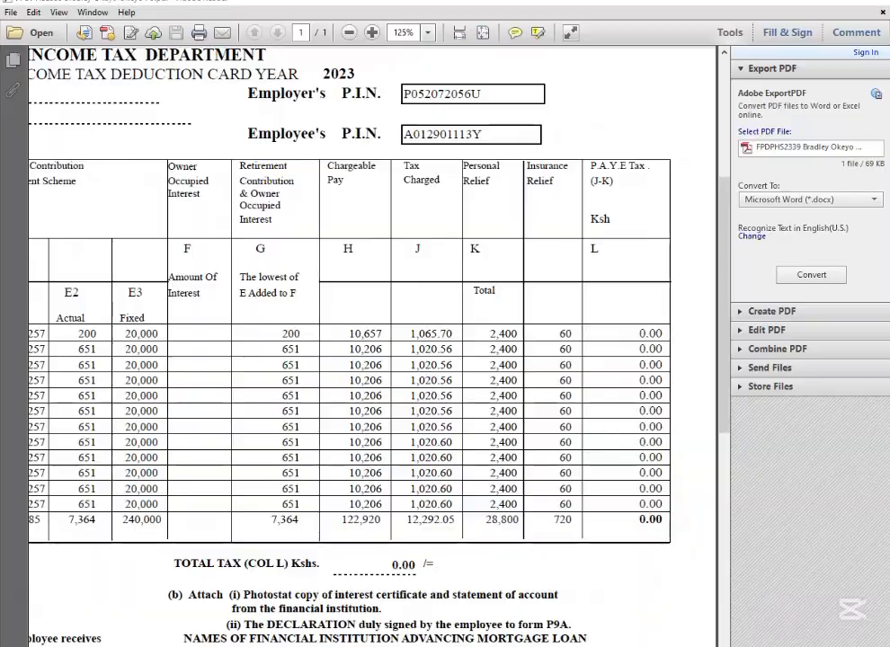
pyautogui.hotkey('alt', 'Tab')
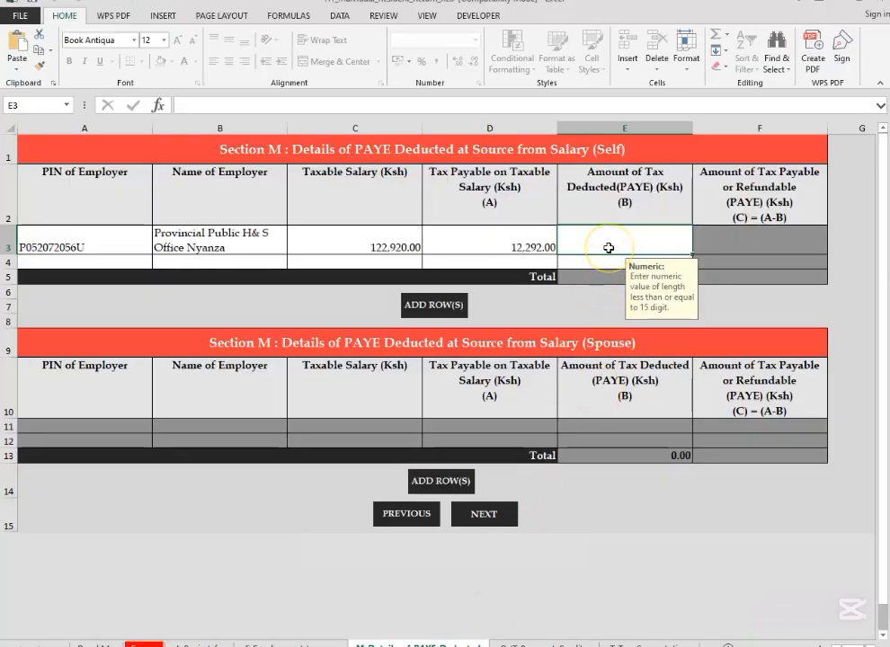
pyautogui.write('0')
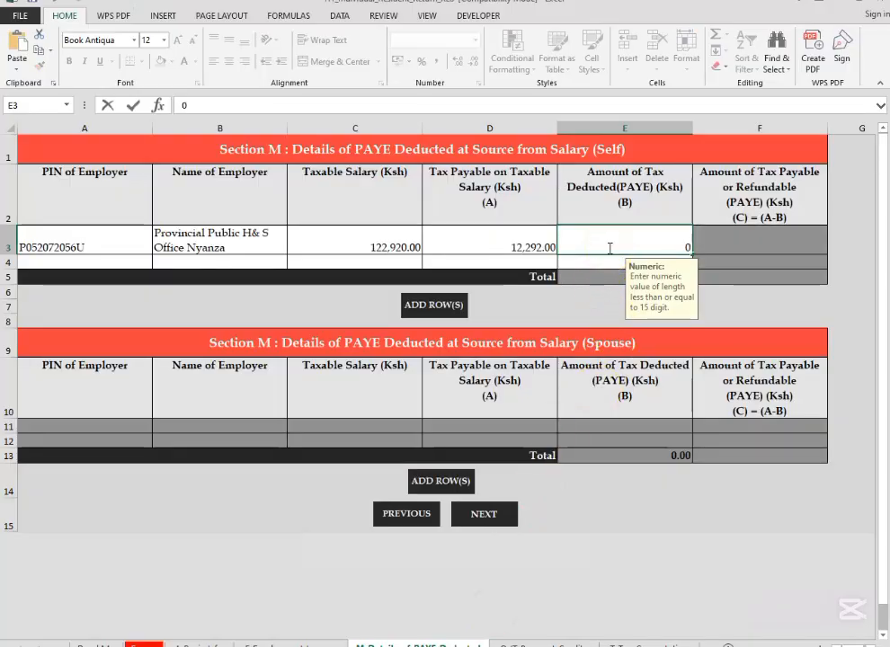
pyautogui.click(741, 281)
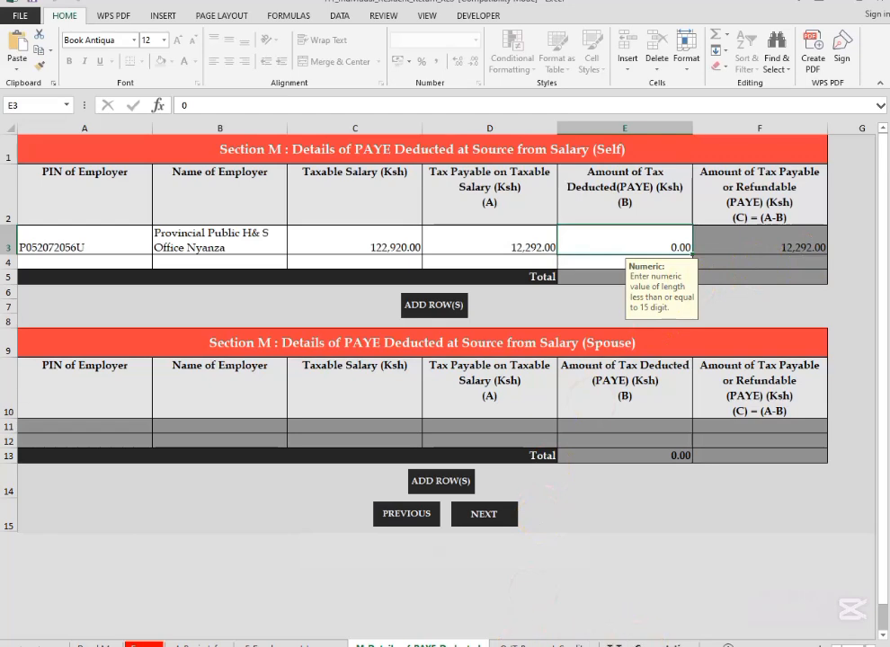
# Step: Go to Section T Tax Computation and set Defined / Pension Contribution (Self) to 7364, the retirement contribution total on the P9 form
pyautogui.click(647, 644)
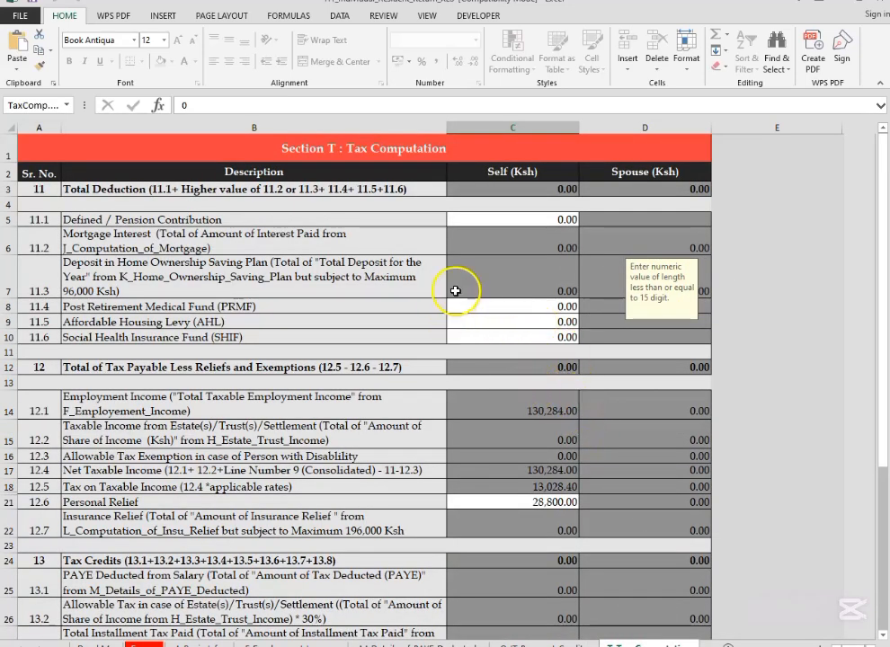
pyautogui.scroll(-1, 514, 358)
pyautogui.scroll(1, 517, 360)
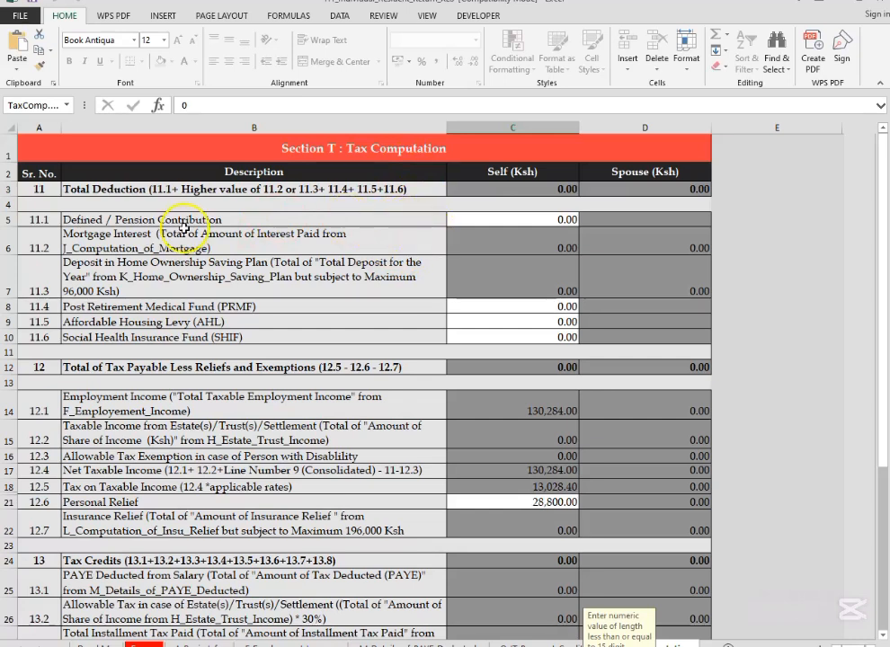
pyautogui.click(548, 220)
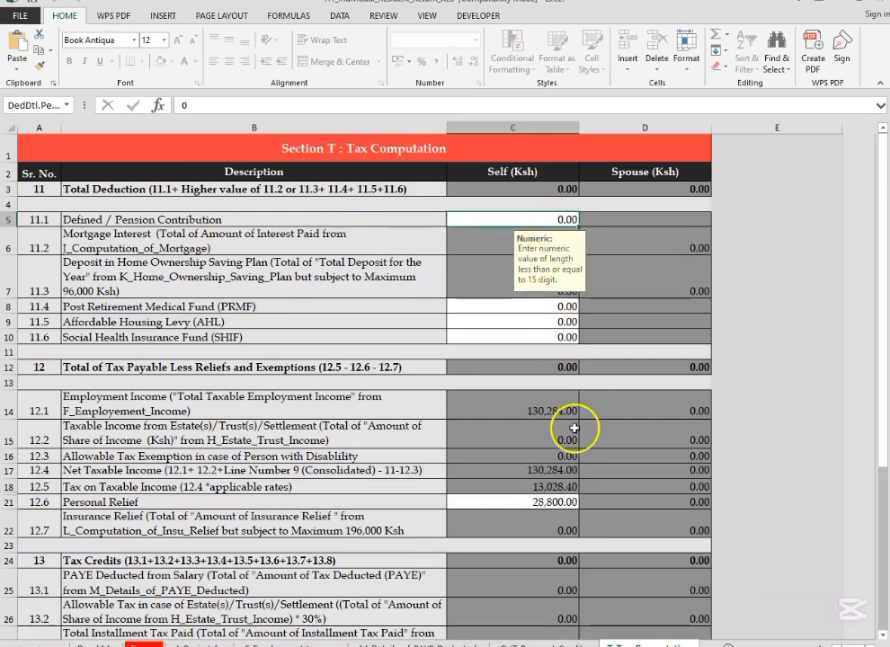
pyautogui.moveTo(526, 646)
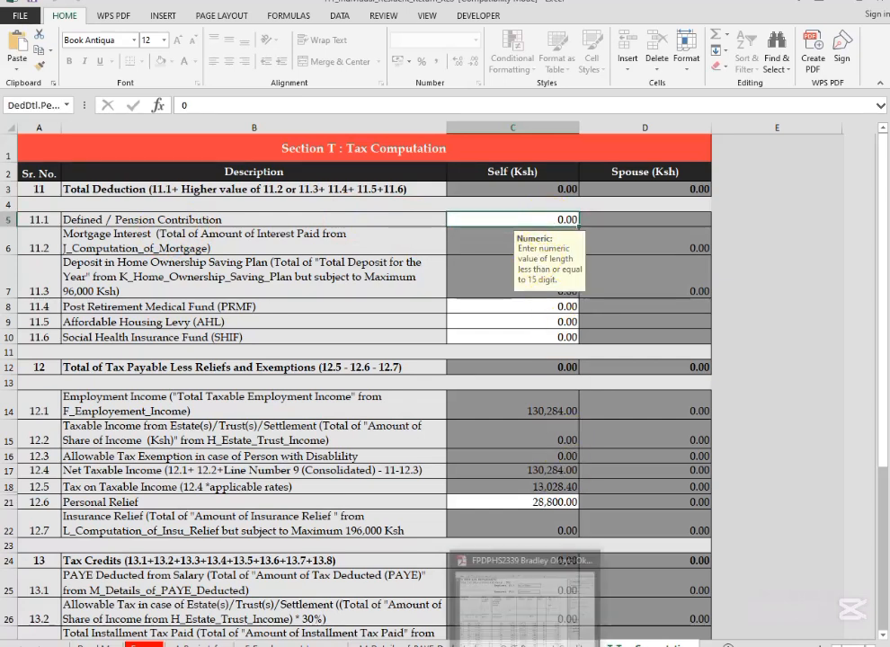
pyautogui.click(526, 602)
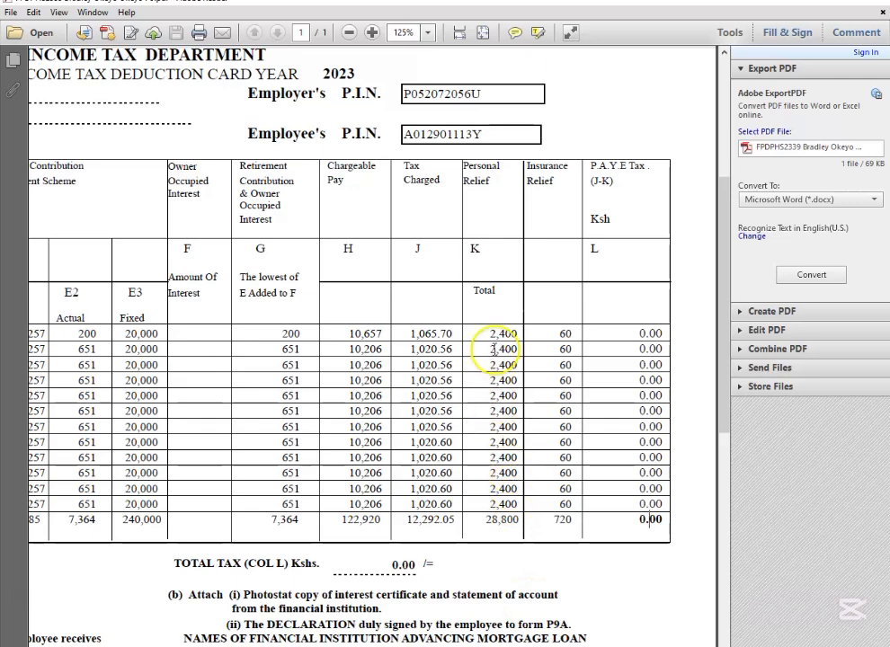
pyautogui.scroll(1, 504, 323)
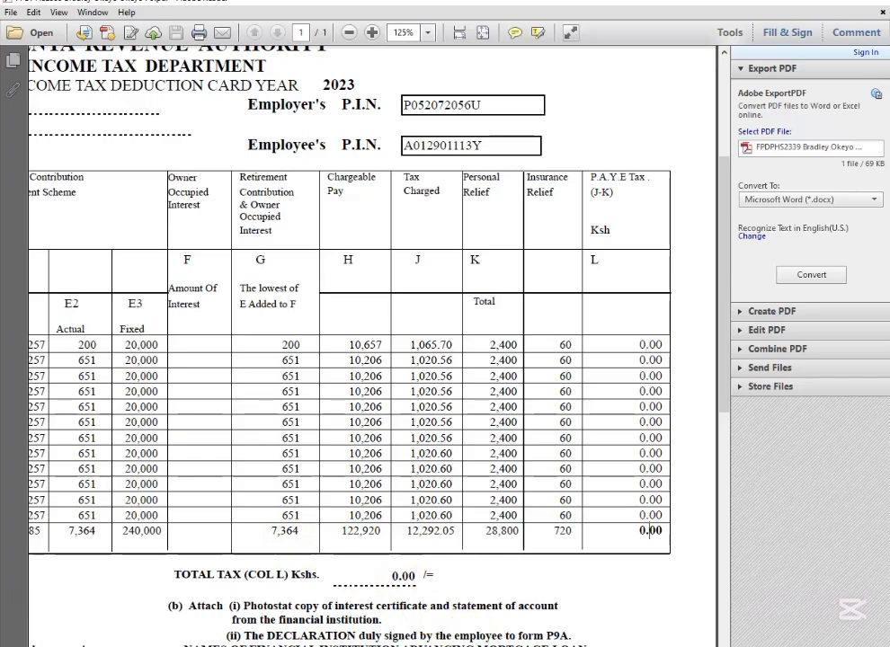
pyautogui.click(576, 629)
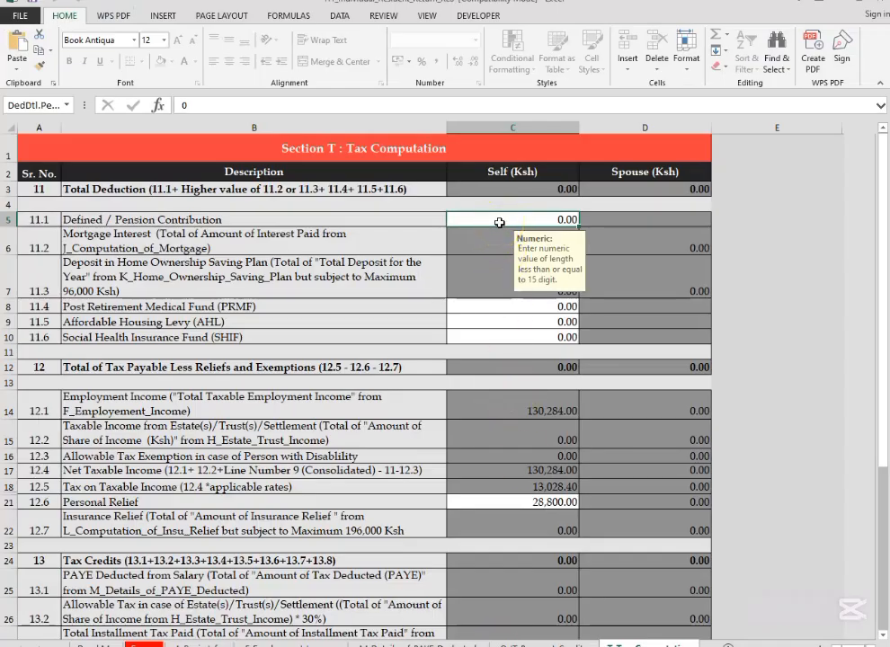
pyautogui.write('7364')
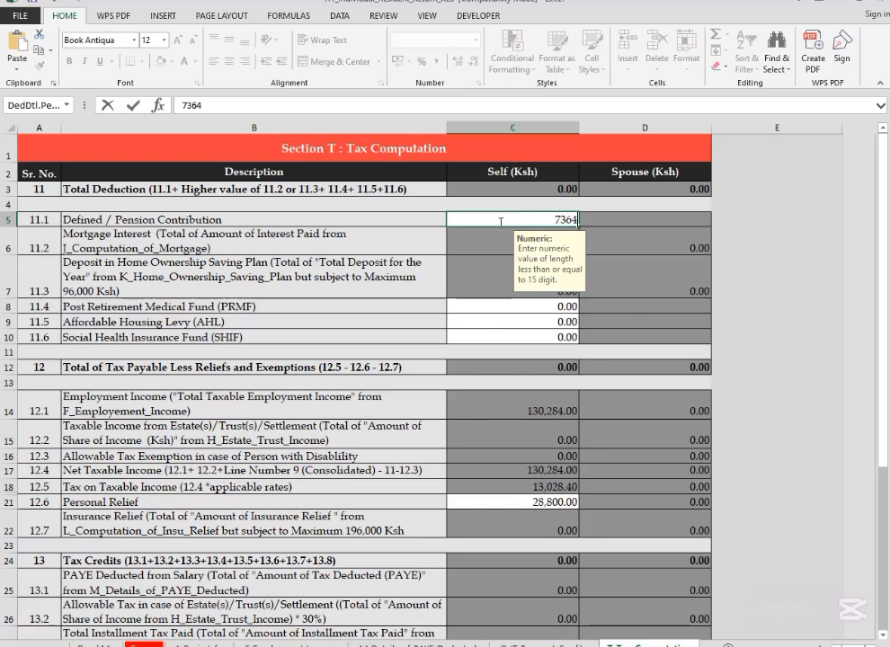
pyautogui.click(539, 266)
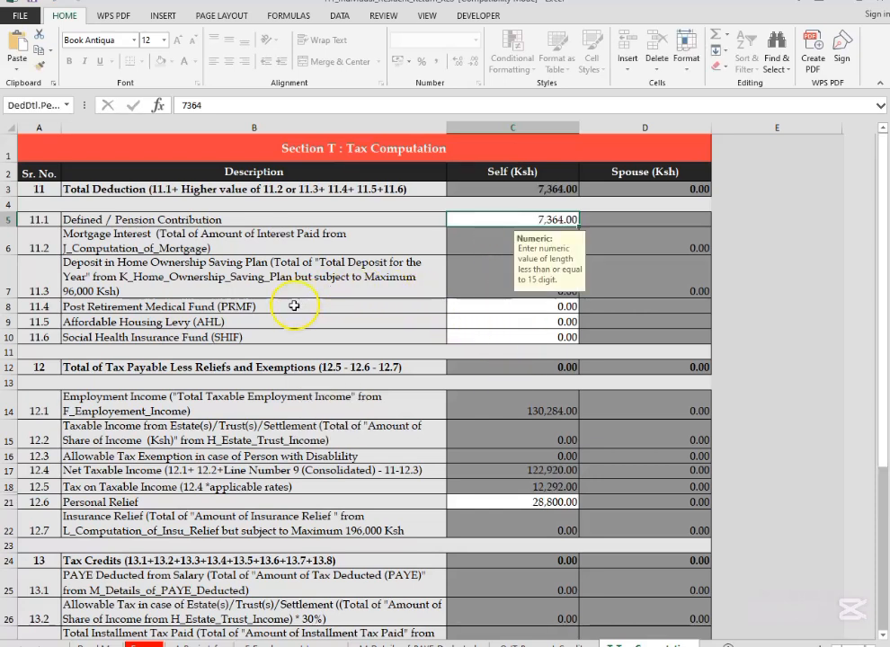
# Step: Check the P9 form for Post Retirement Medical Fund, Affordable Housing Levy and Social Health Insurance Fund deductions against lines 11.4 to 11.6
pyautogui.click(539, 307)
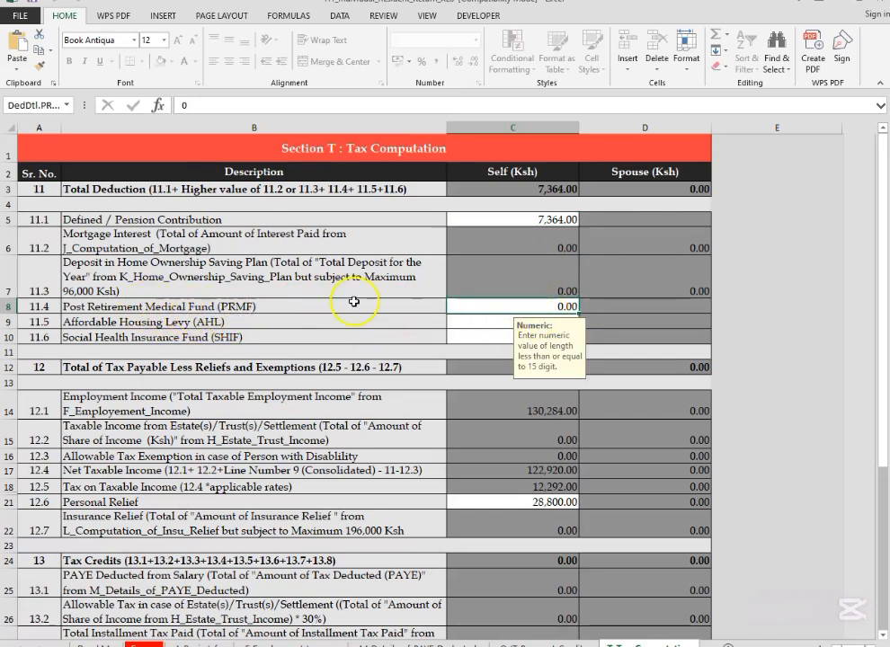
pyautogui.hotkey('alt', 'Tab')
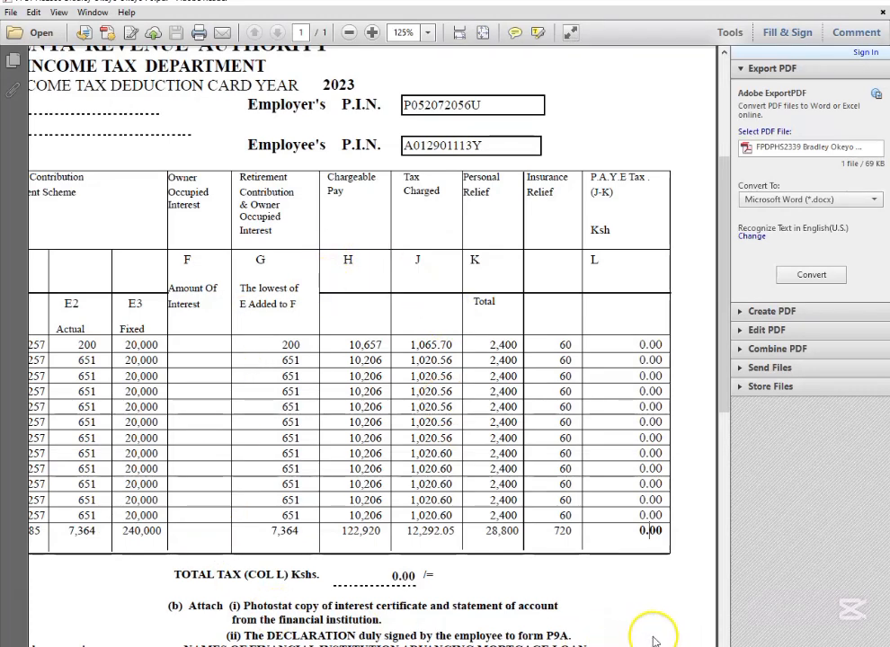
pyautogui.hscroll(-2, 373, 346)
pyautogui.hscroll(2, 373, 346)
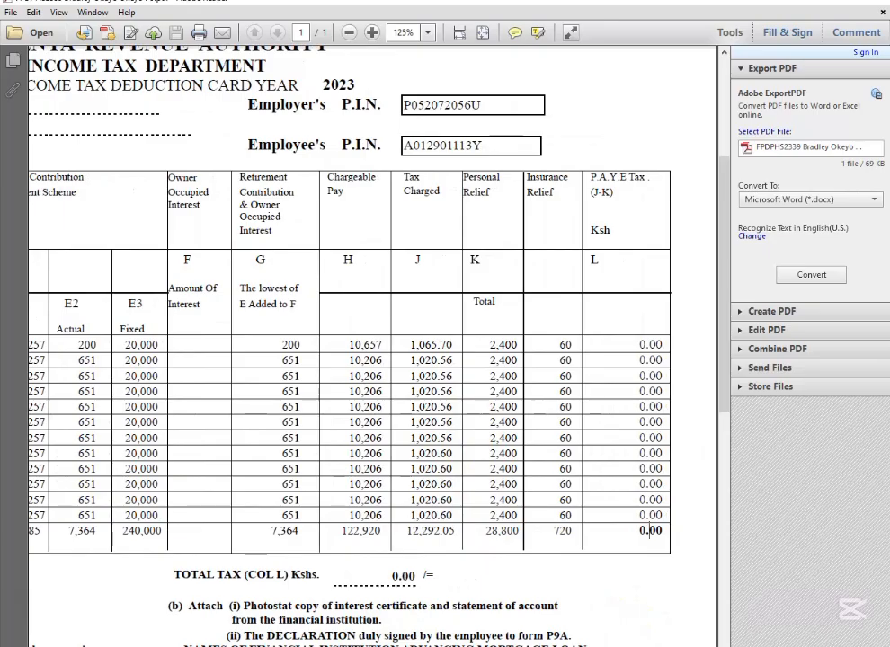
pyautogui.hotkey('alt', 'Tab')
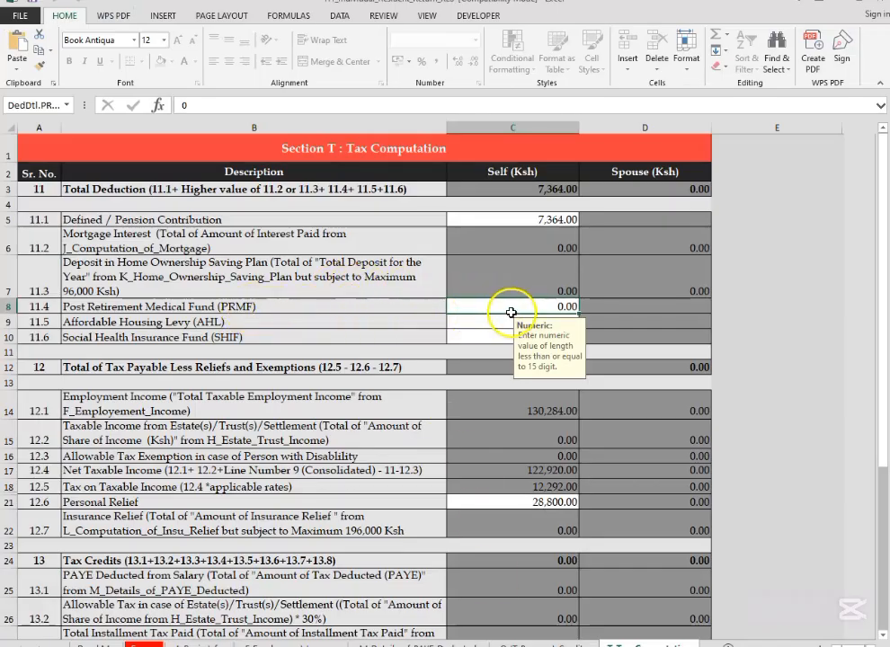
pyautogui.click(495, 324)
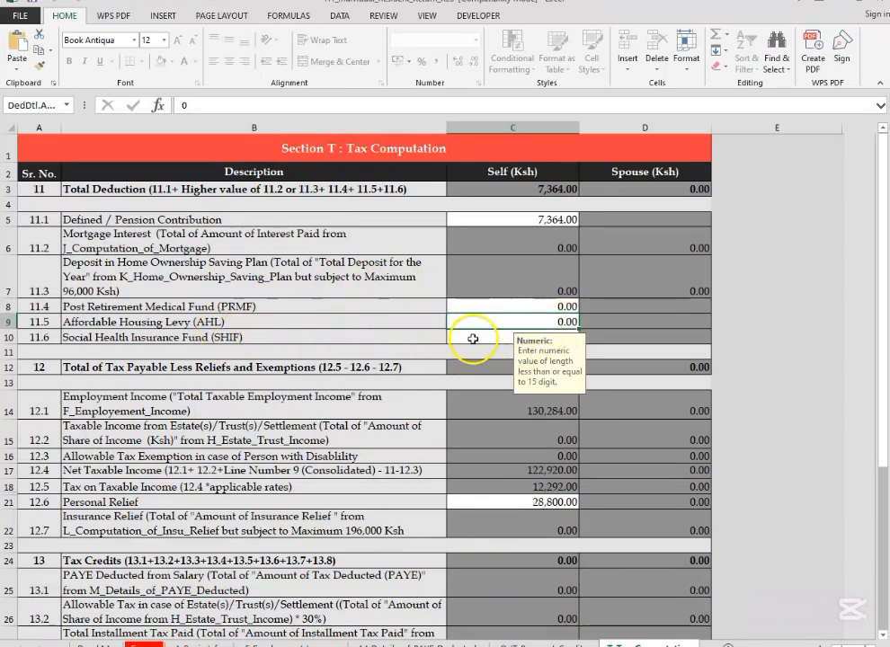
pyautogui.click(474, 338)
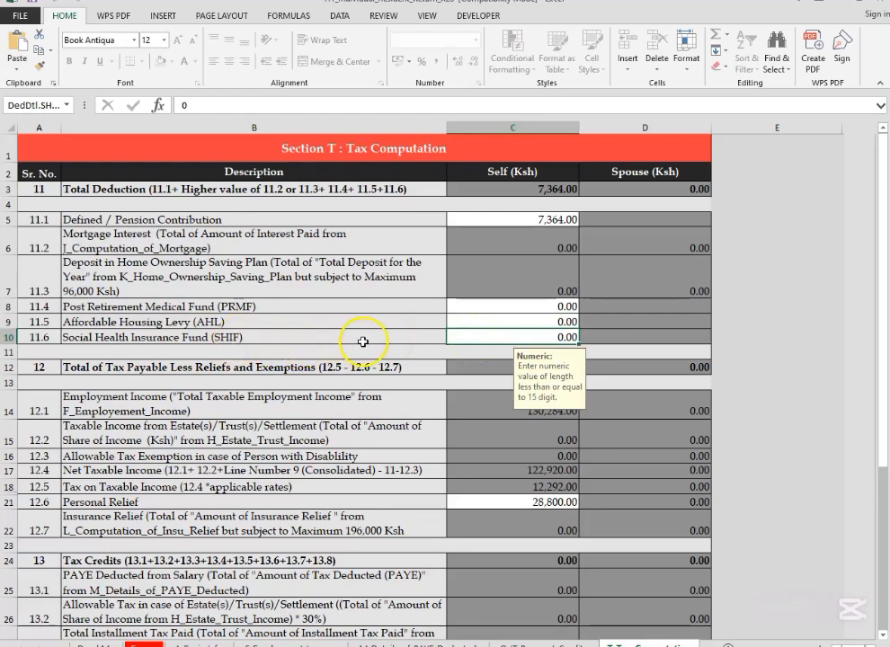
# Step: Review the reliefs, tax credits and tax due in Section T, and validate the return
pyautogui.scroll(-4, 554, 339)
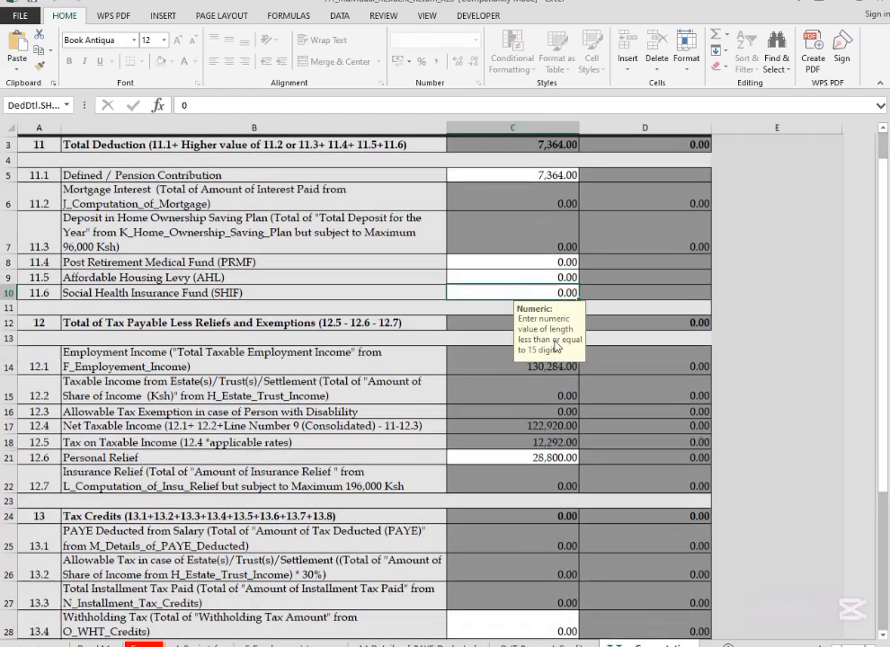
pyautogui.scroll(-4, 527, 358)
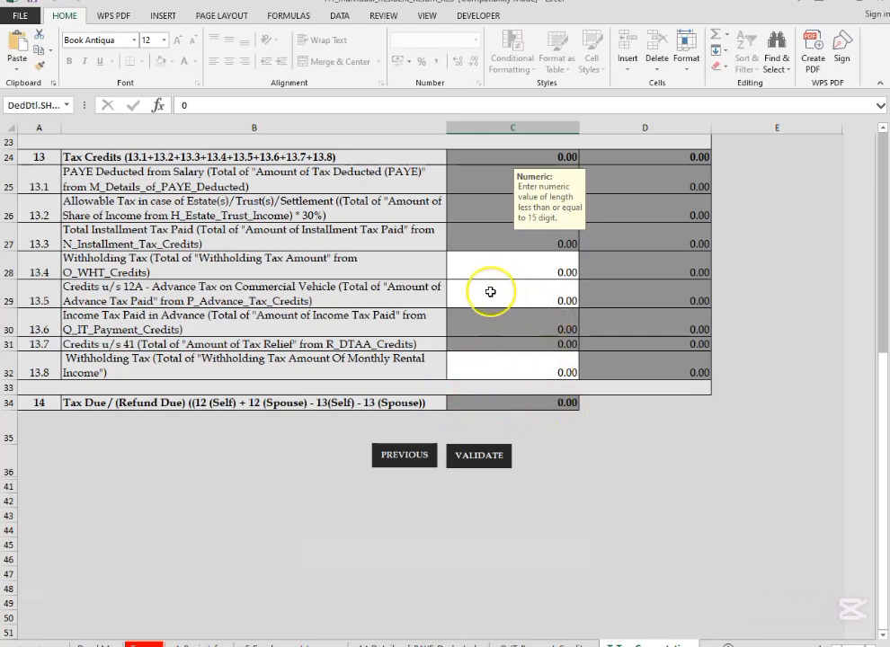
pyautogui.scroll(1, 496, 296)
pyautogui.scroll(3, 495, 296)
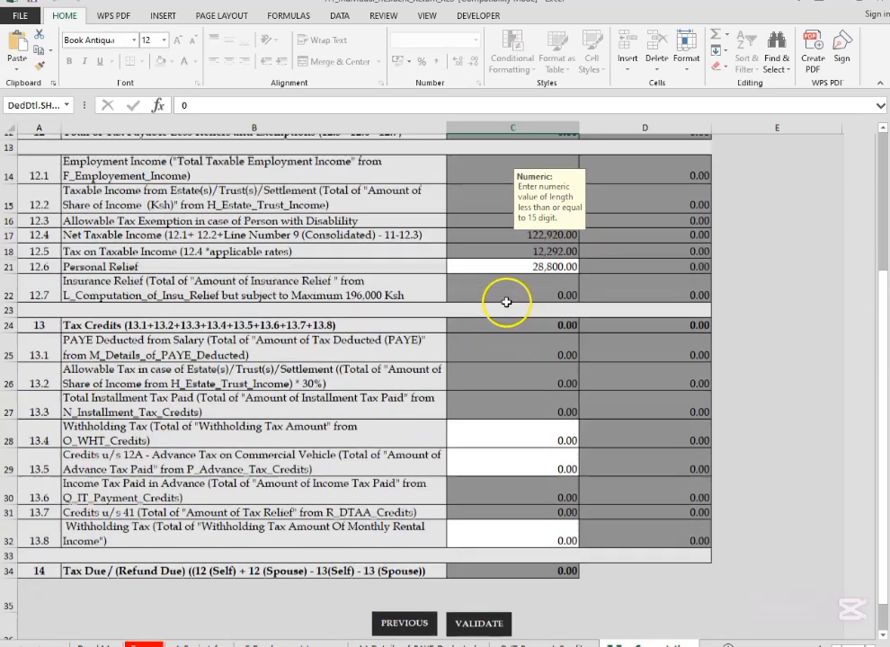
pyautogui.scroll(-1, 533, 386)
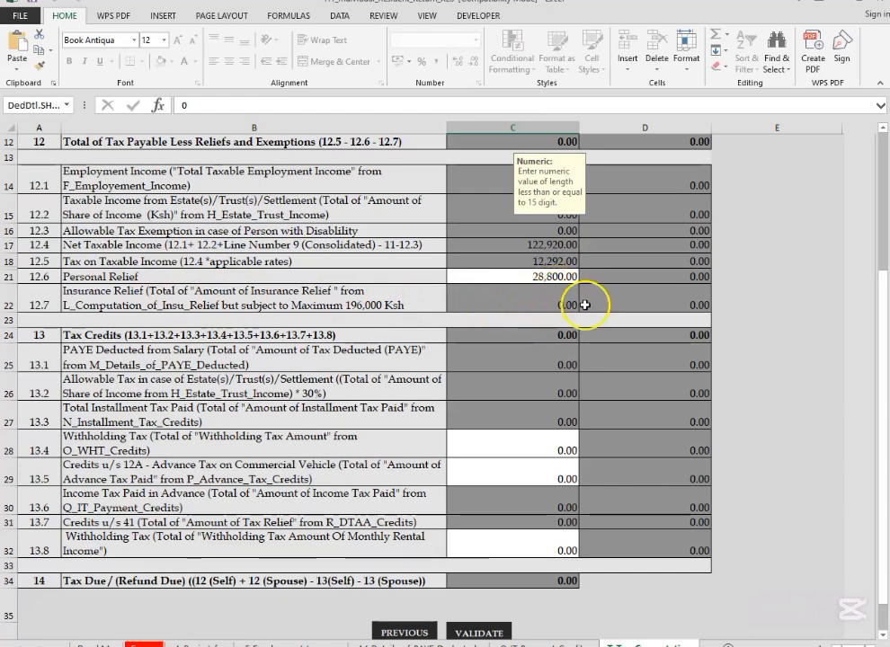
pyautogui.scroll(-2, 532, 476)
pyautogui.scroll(-1, 537, 465)
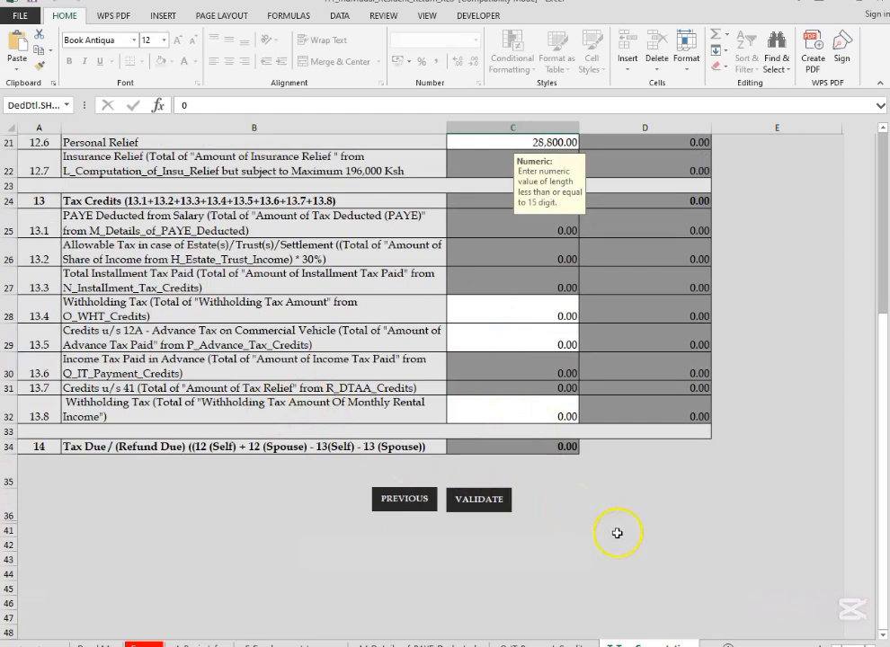
pyautogui.scroll(1, 633, 526)
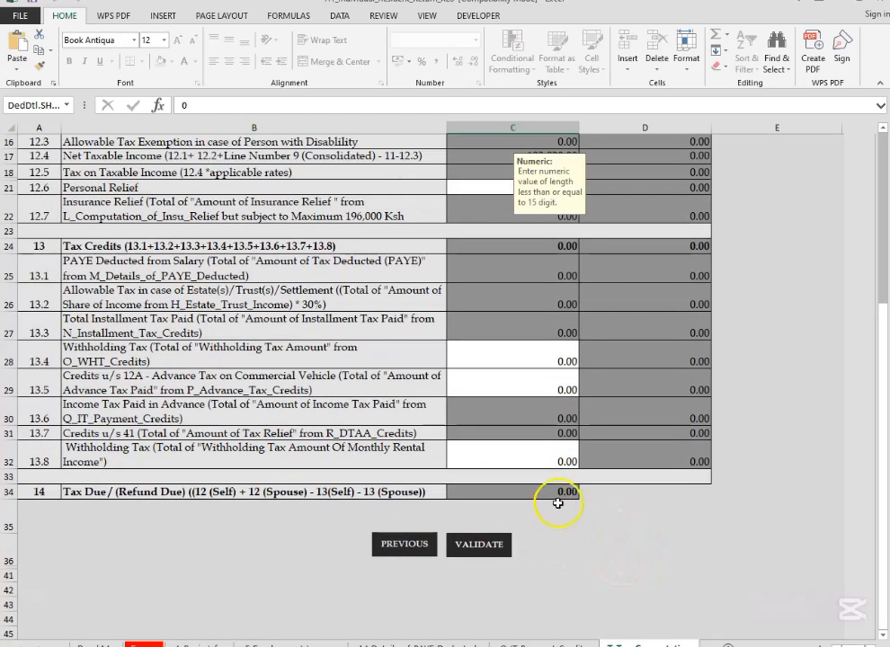
pyautogui.scroll(-1, 557, 503)
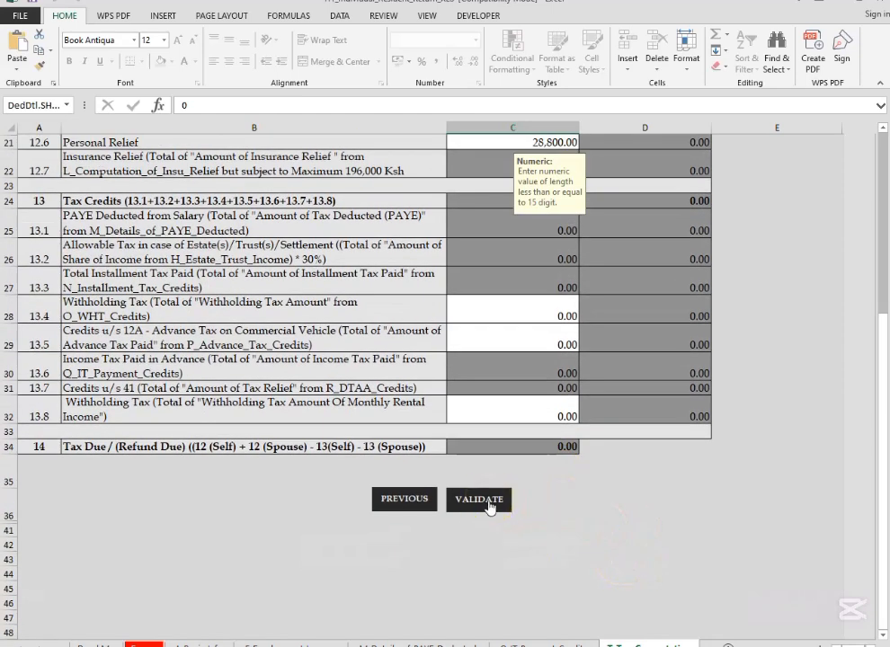
pyautogui.click(488, 504)
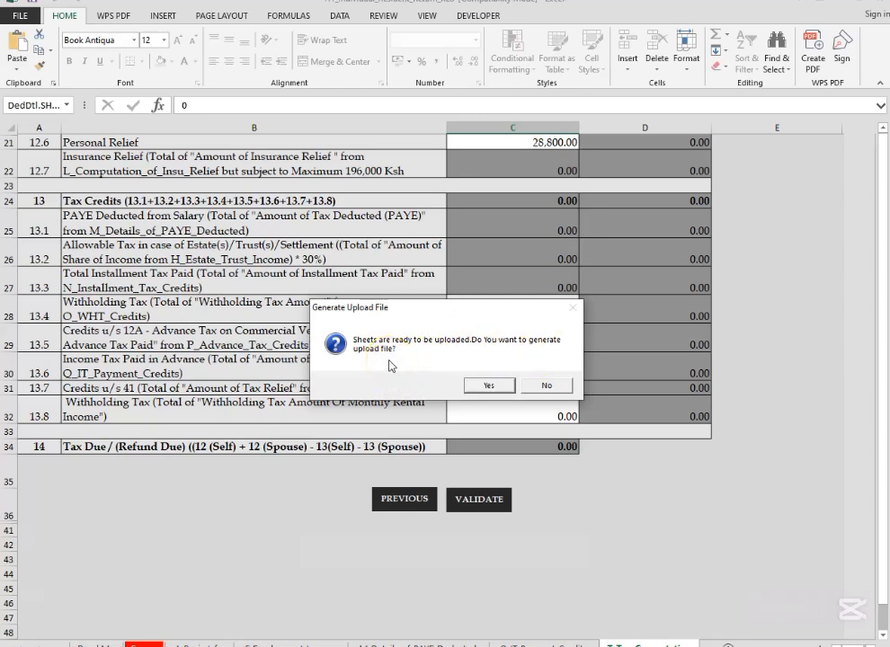
# Step: Generate the return's upload zip file and switch to the iTax Income Tax - Resident Individual Form page in Microsoft Edge
pyautogui.click(491, 386)
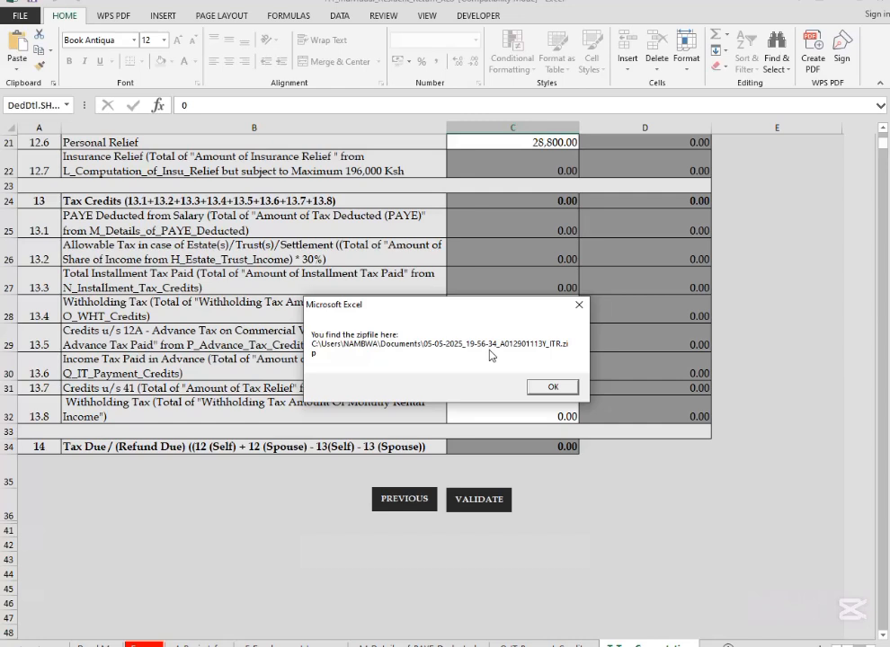
pyautogui.click(553, 387)
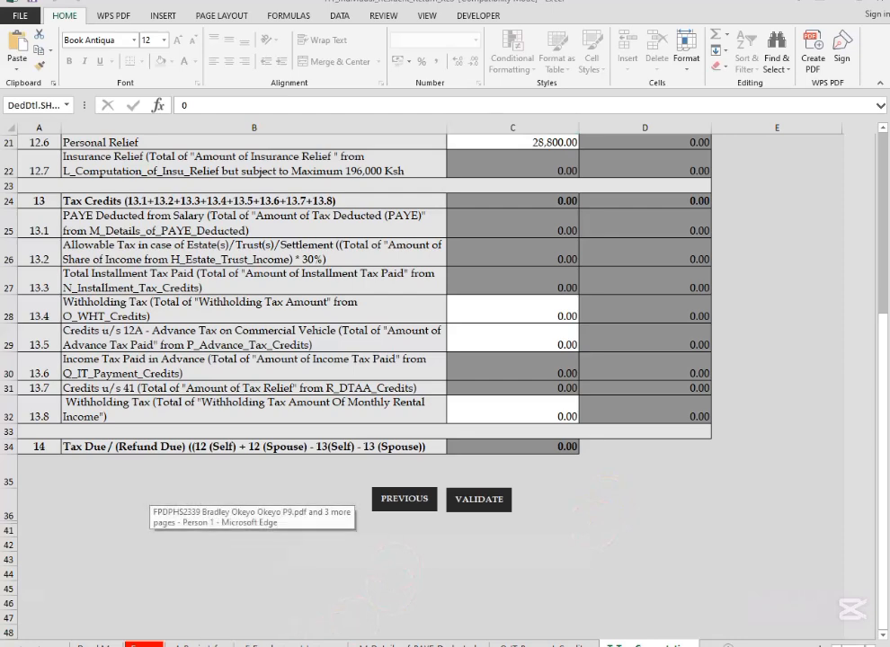
pyautogui.click(229, 584)
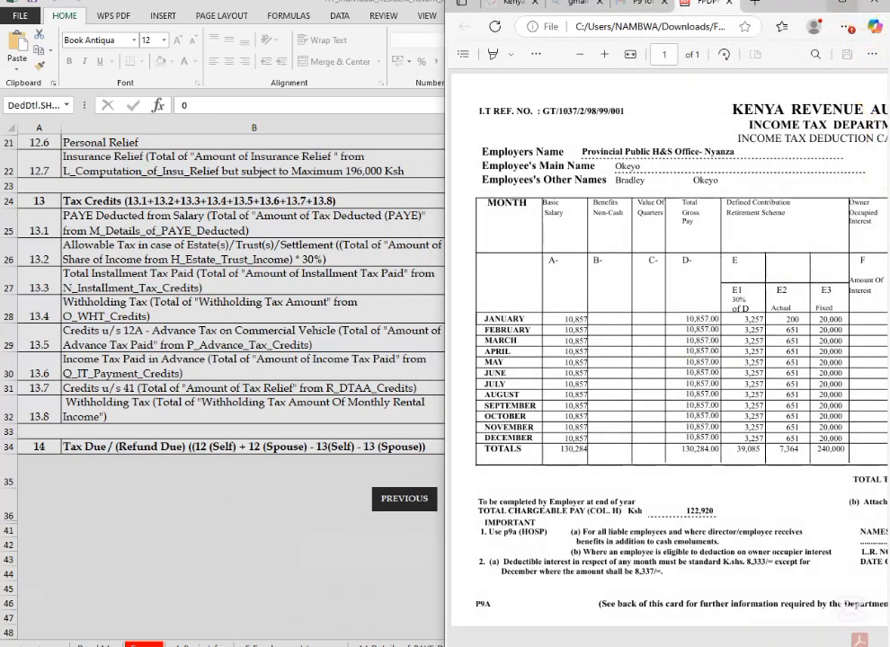
pyautogui.doubleClick(661, 7)
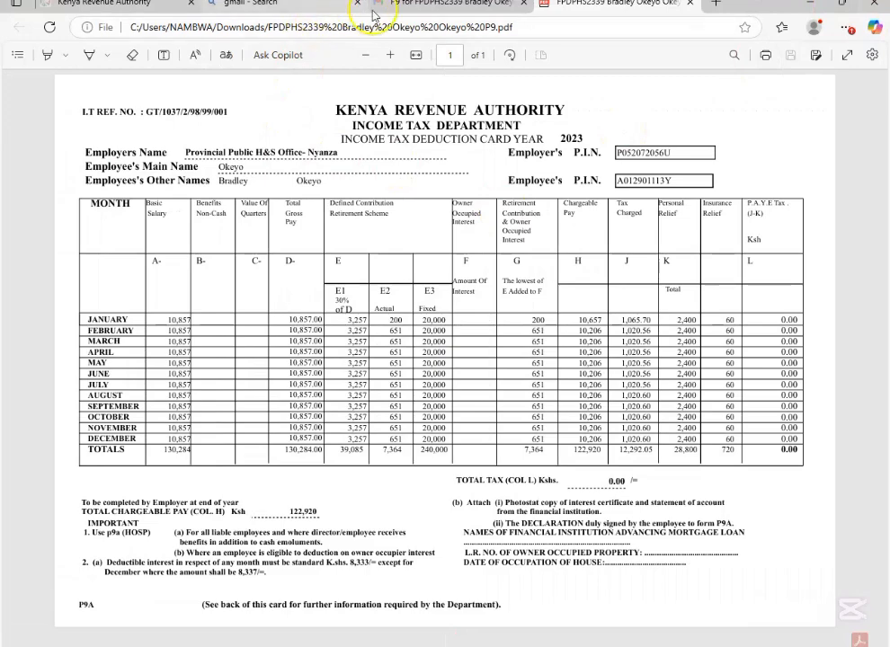
pyautogui.click(106, 4)
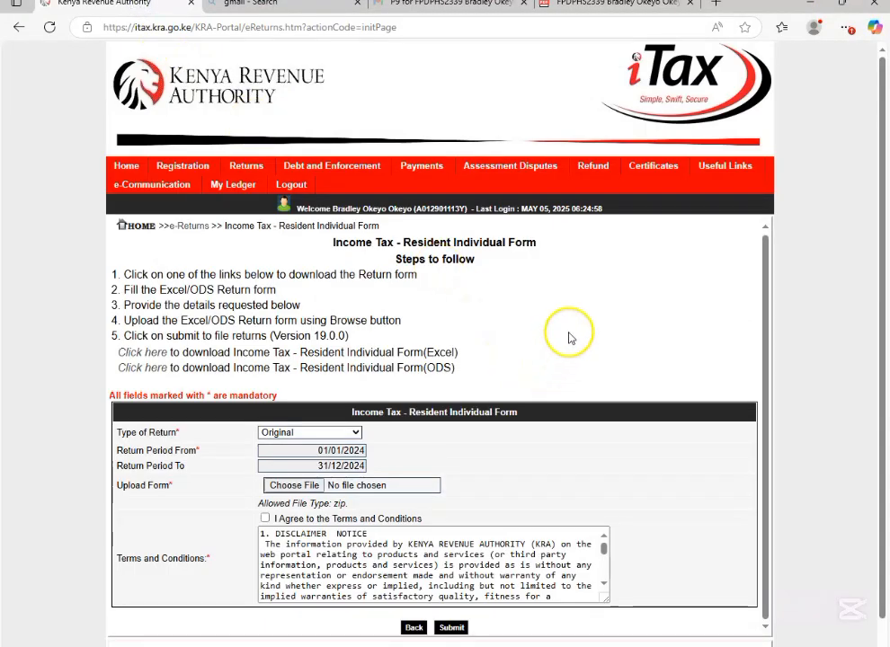
pyautogui.scroll(-1, 568, 336)
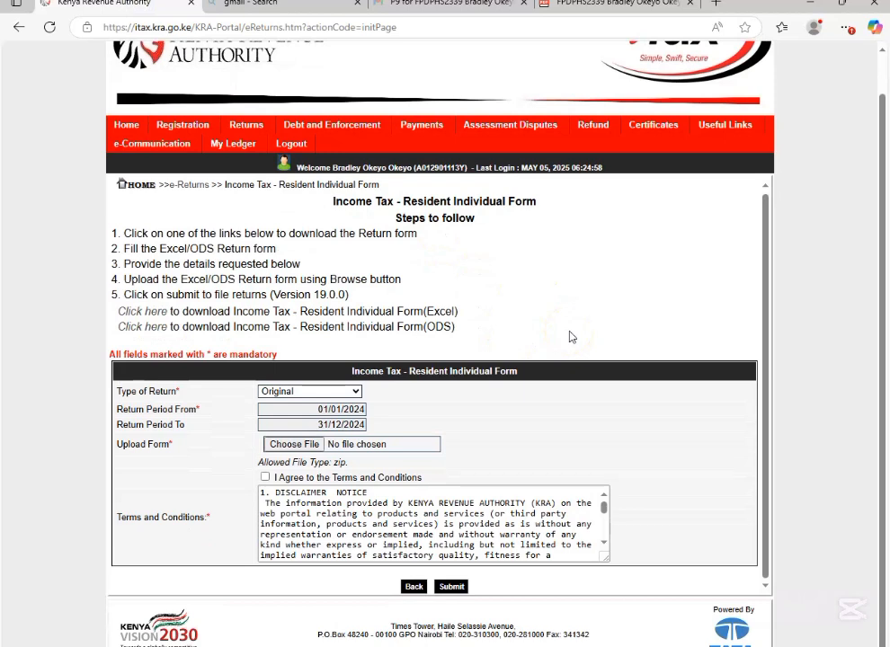
pyautogui.click(570, 312)
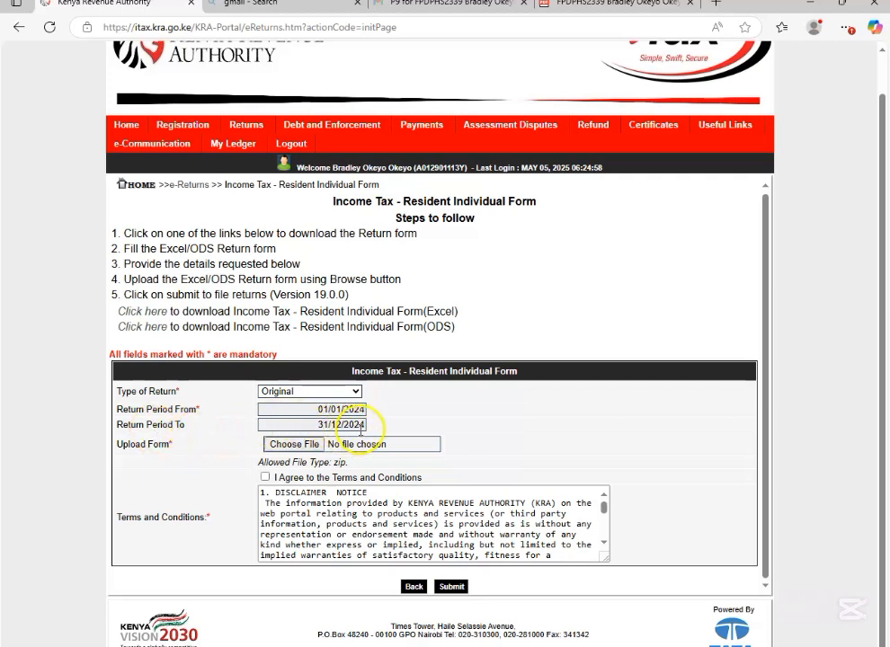
# Step: Attach the newly generated 05-05-2025 ITR zip archive from the Documents folder as the upload form
pyautogui.click(294, 446)
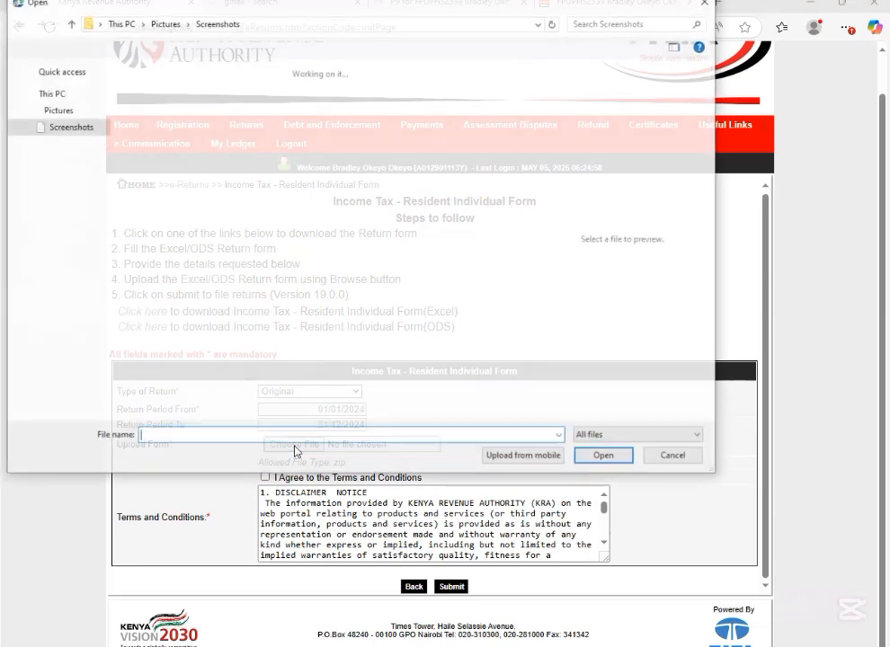
pyautogui.click(63, 304)
pyautogui.click(524, 415)
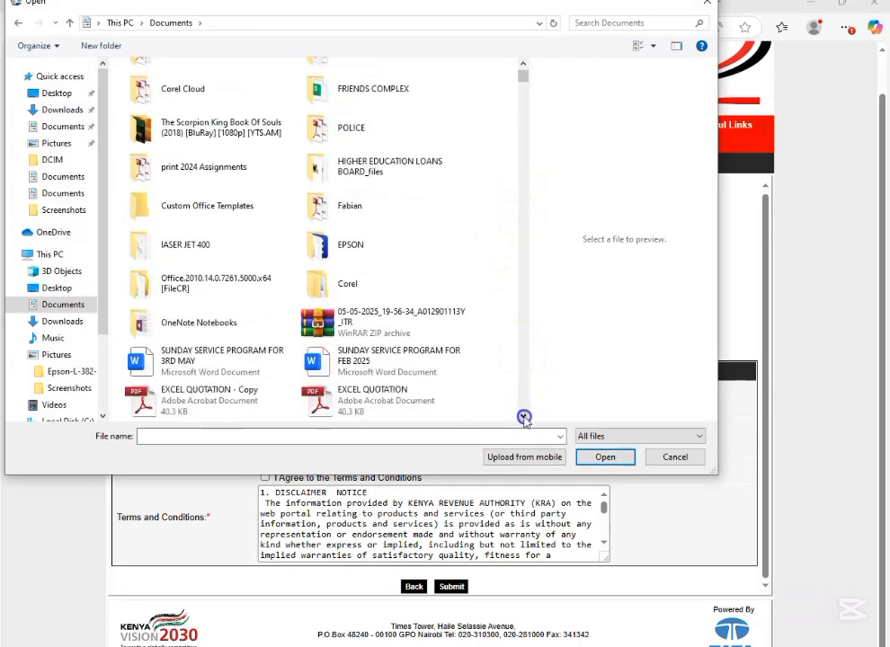
pyautogui.click(524, 415)
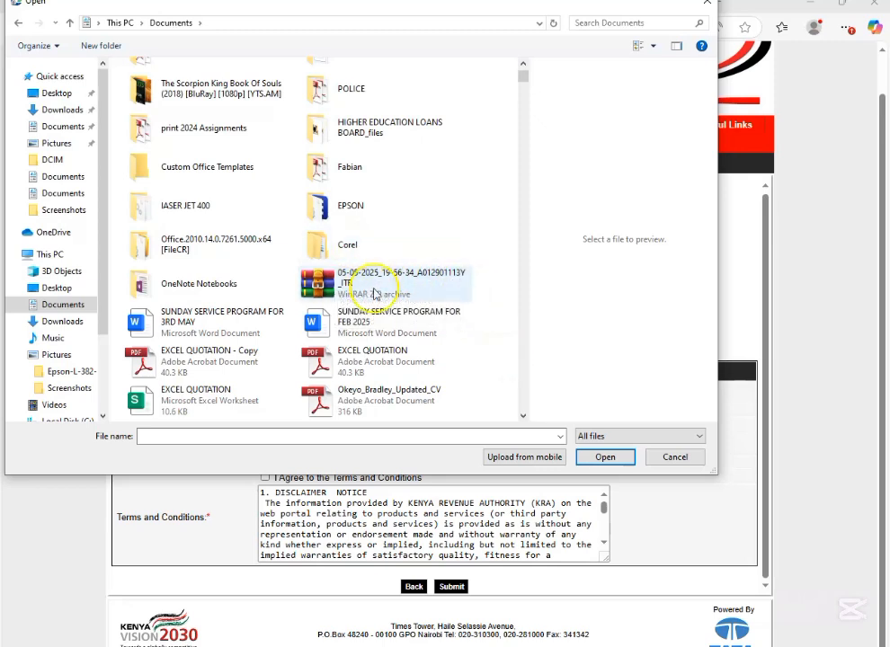
pyautogui.click(375, 294)
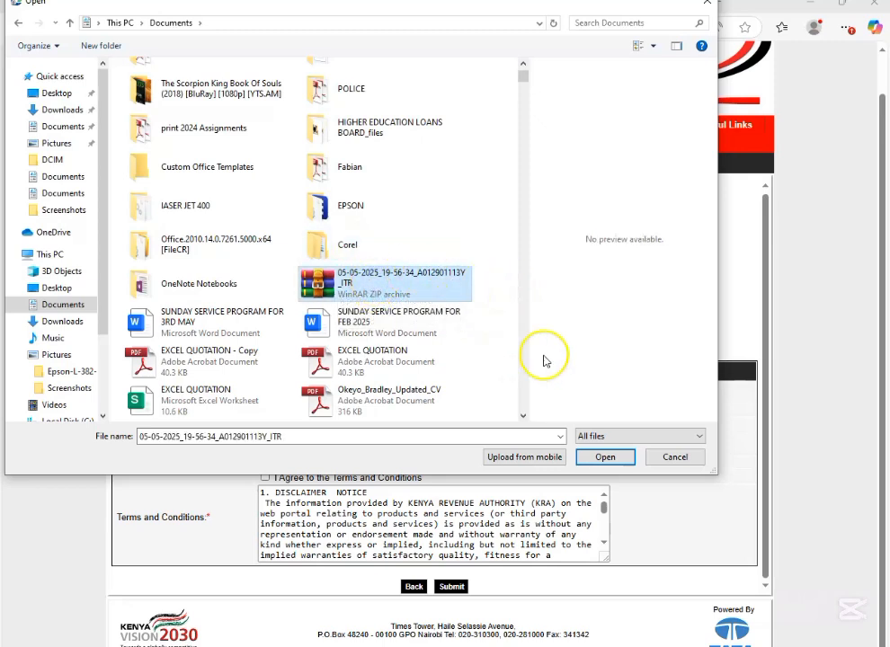
pyautogui.click(603, 457)
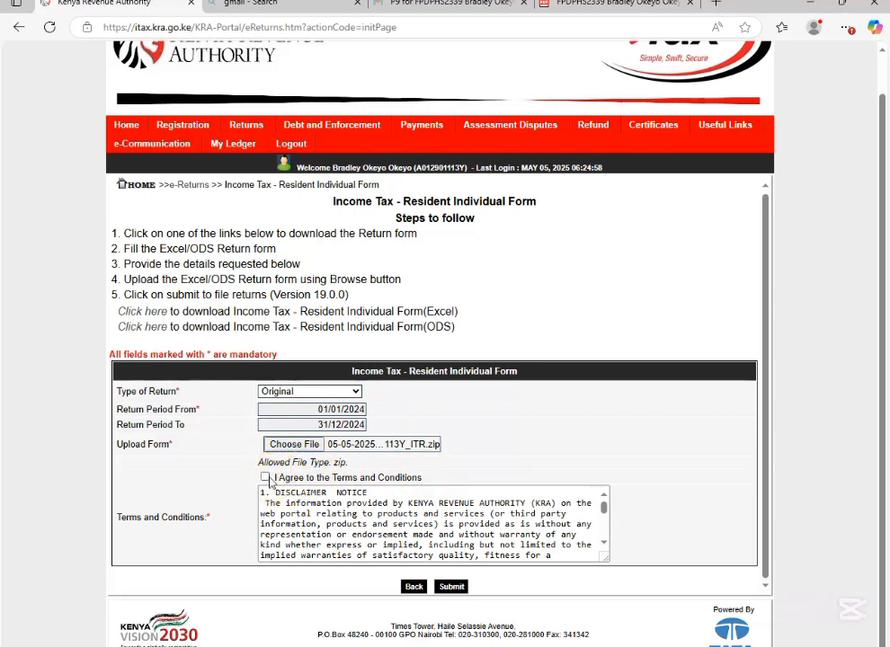
# Step: Agree to the Terms and Conditions, look through them, and submit the return, confirming the form upload
pyautogui.click(266, 477)
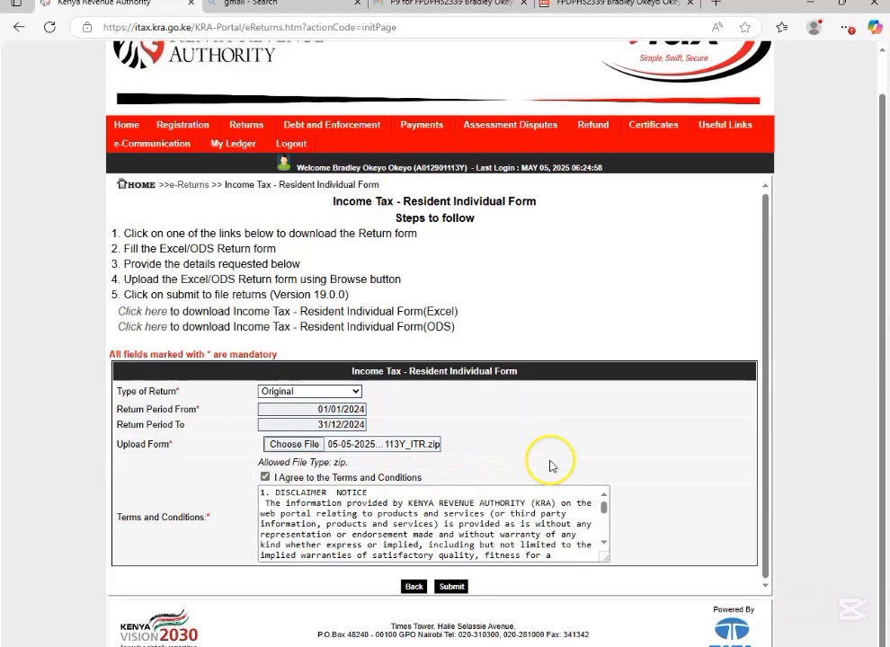
pyautogui.click(604, 542)
pyautogui.click(604, 541)
pyautogui.click(603, 543)
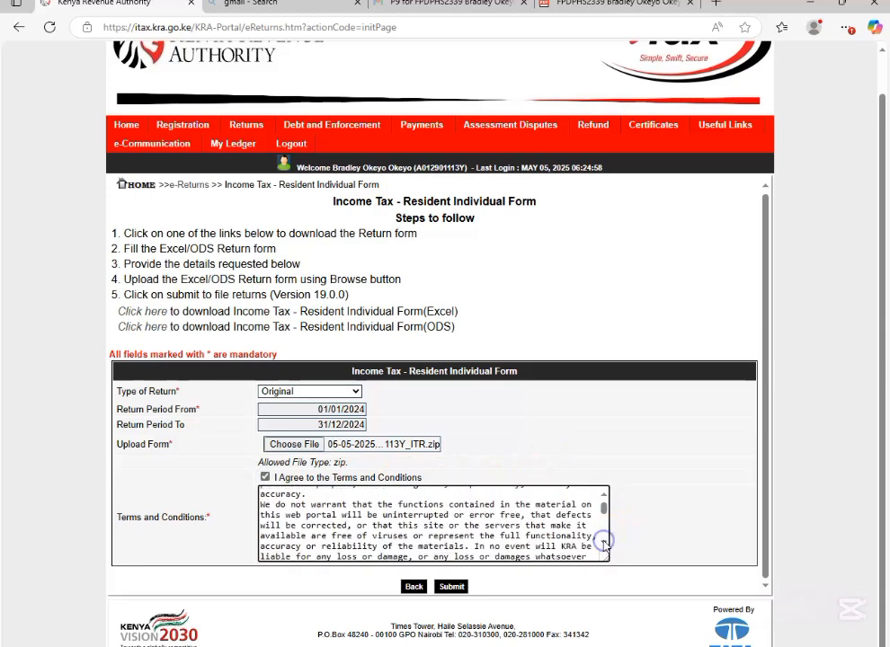
pyautogui.click(454, 588)
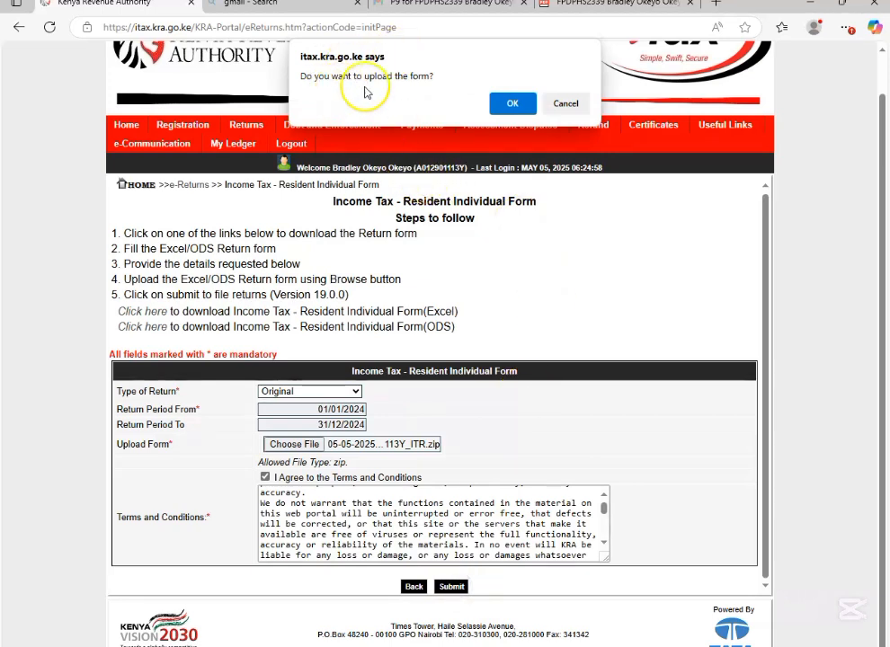
pyautogui.click(513, 106)
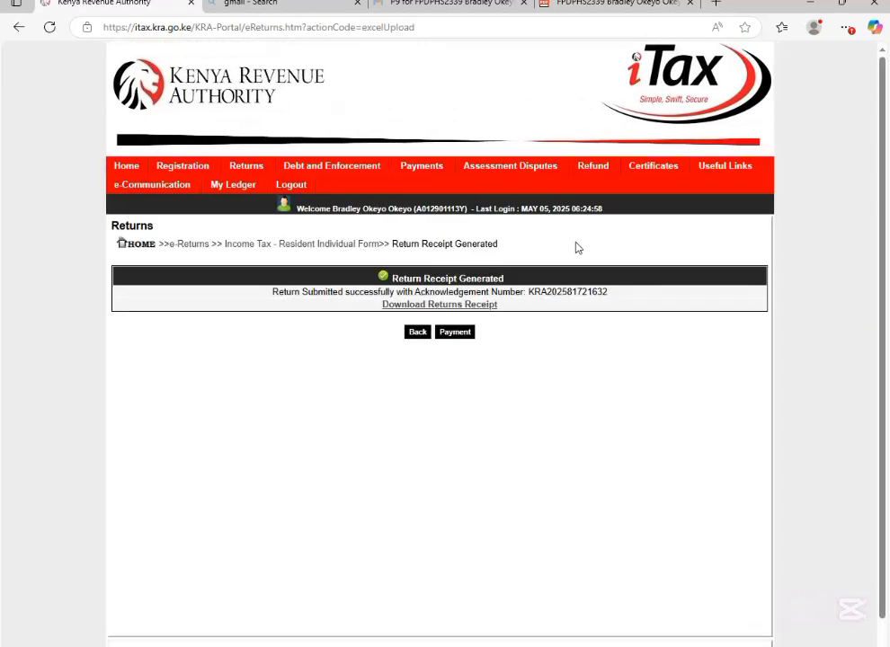
pyautogui.click(573, 245)
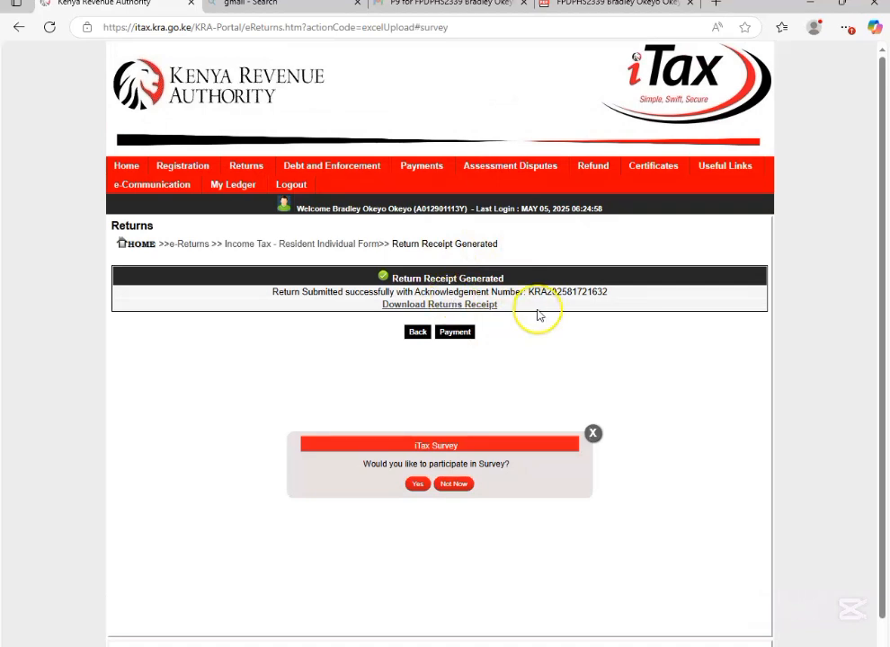
# Step: Download the returns receipt, open receipt.pdf and review the filing details and return summary
pyautogui.click(462, 307)
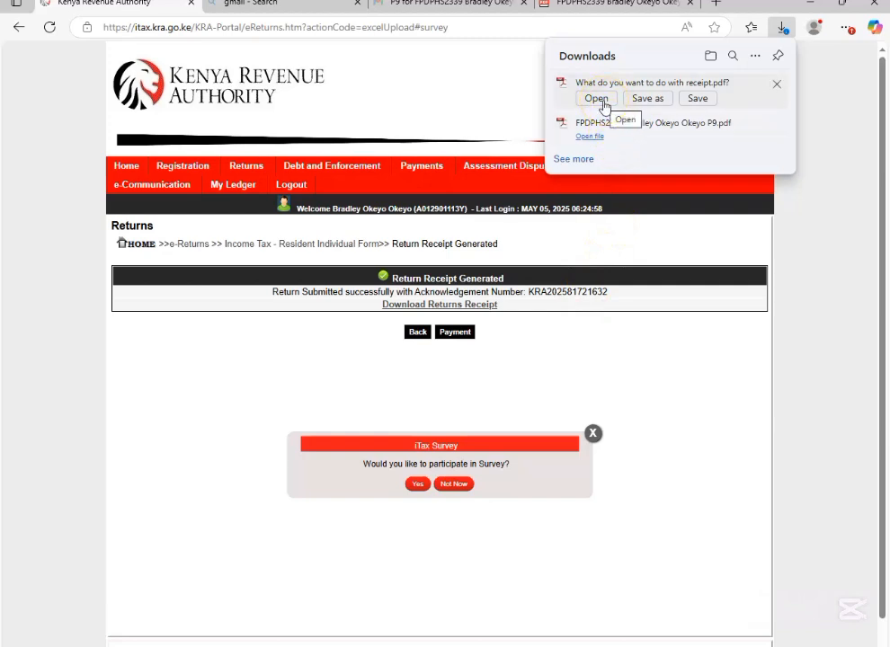
pyautogui.click(596, 99)
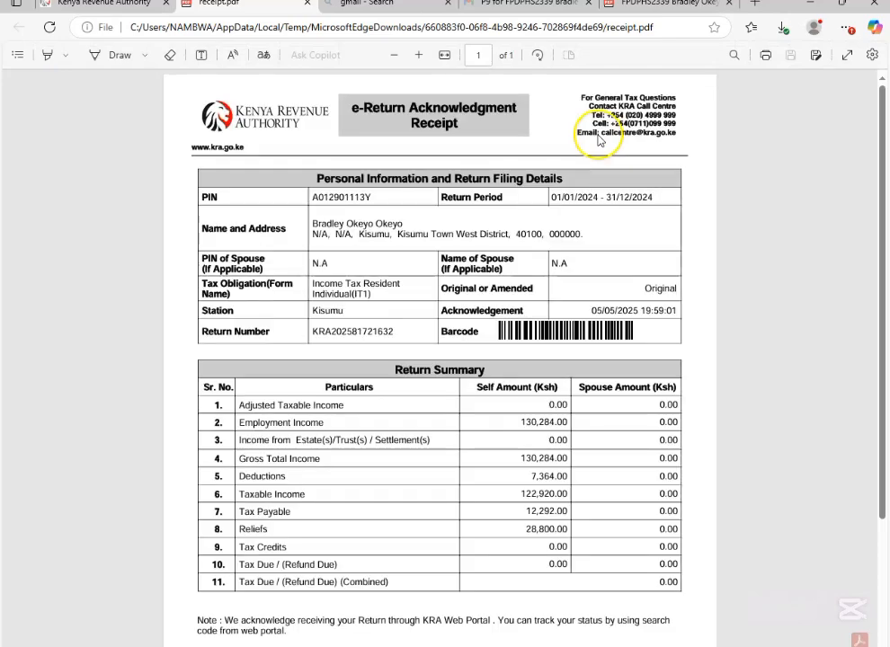
pyautogui.scroll(-2, 610, 249)
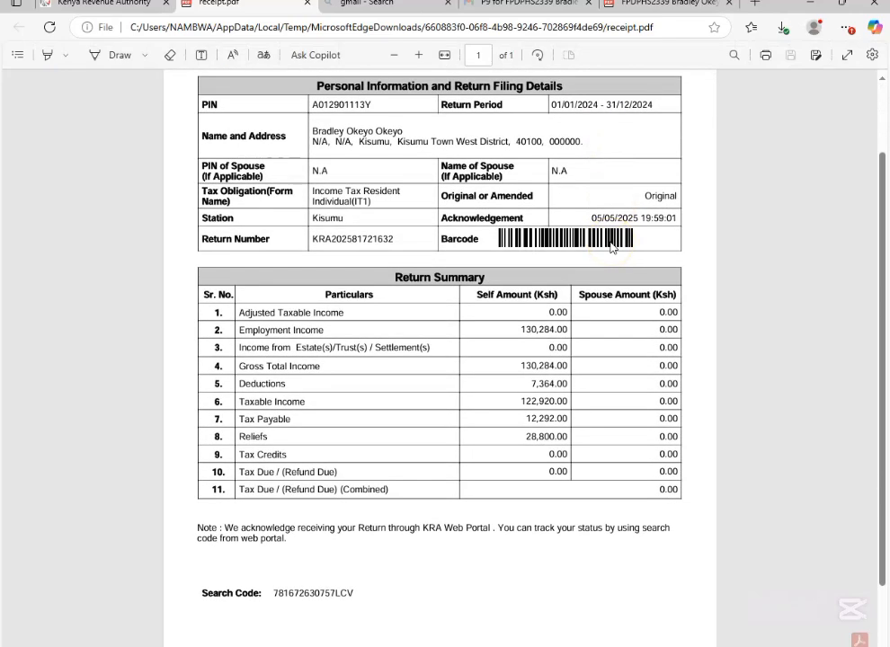
pyautogui.scroll(1, 610, 249)
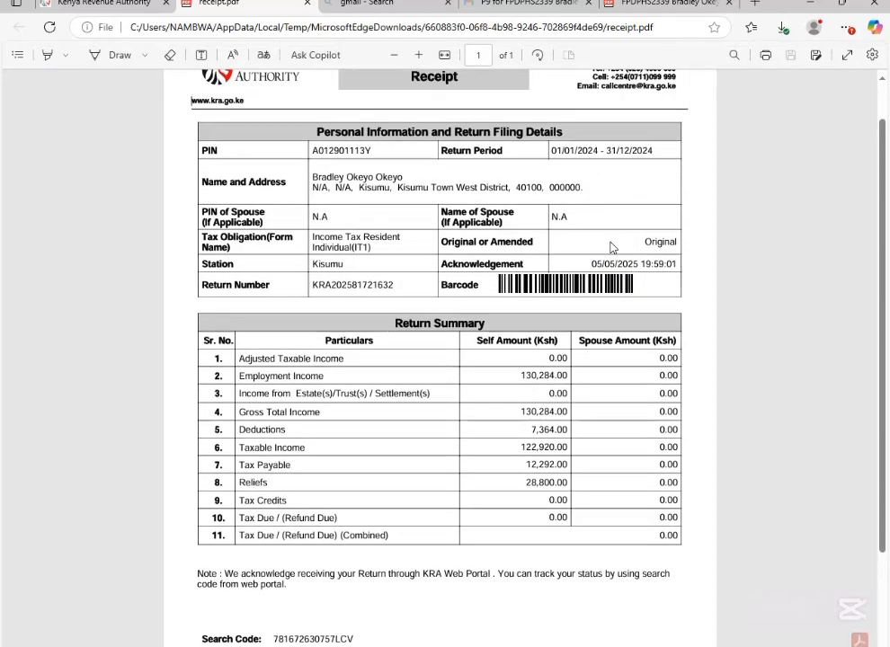